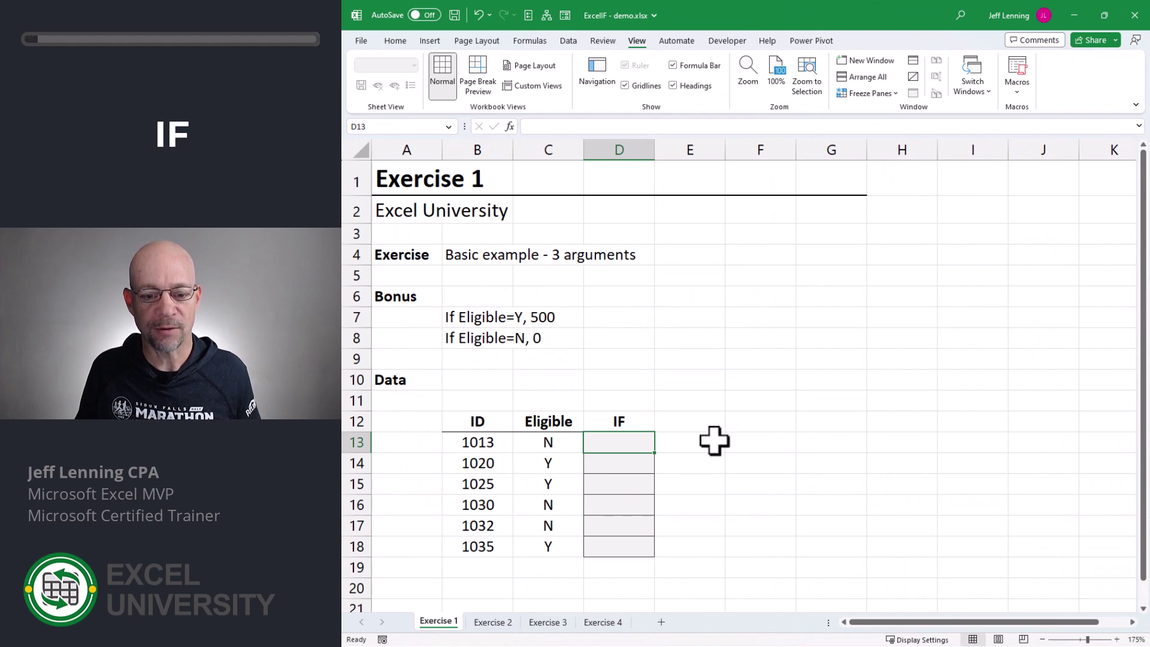
Enter =IF(C13="Y",500,0) in D13 so the first ID's bonus shows 0.
{"action": "left_click_drag", "start_coordinate": [550, 445], "coordinate": [553, 539]}
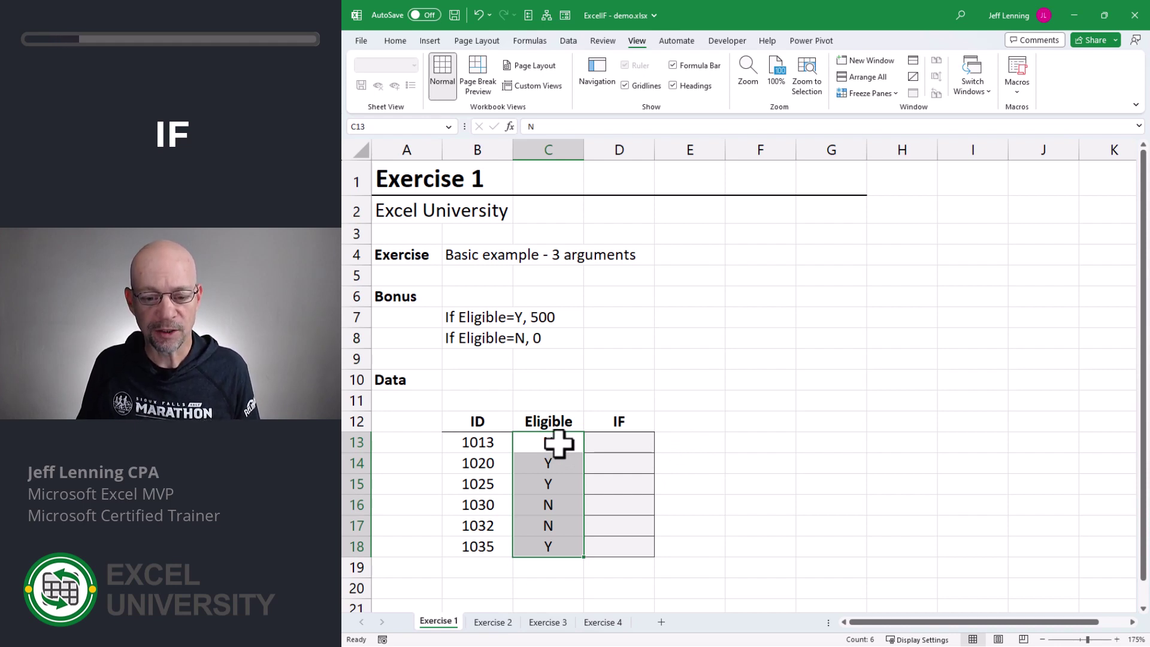
{"action": "left_click", "coordinate": [559, 442]}
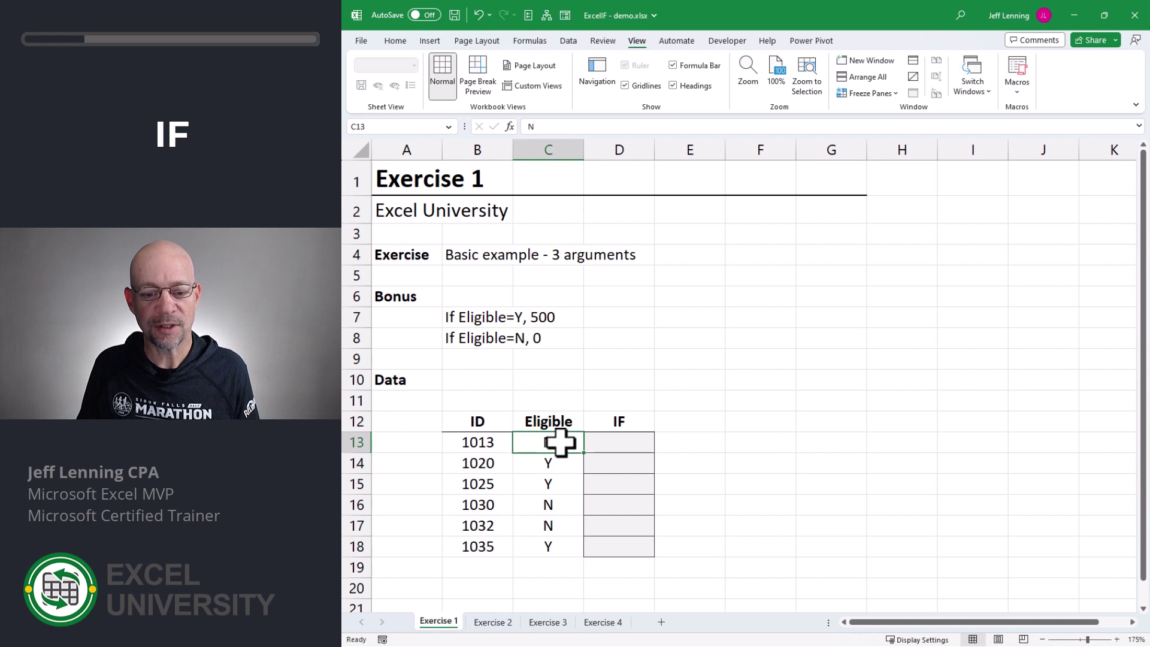
{"action": "left_click", "coordinate": [633, 438]}
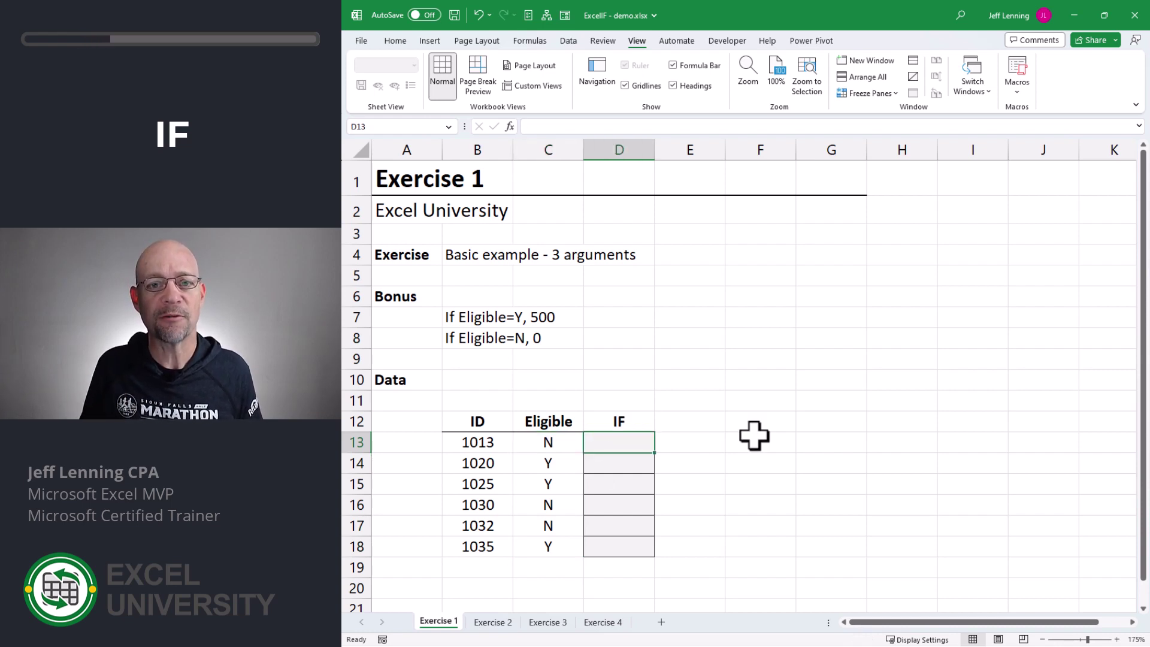
{"action": "type", "text": "=IF("}
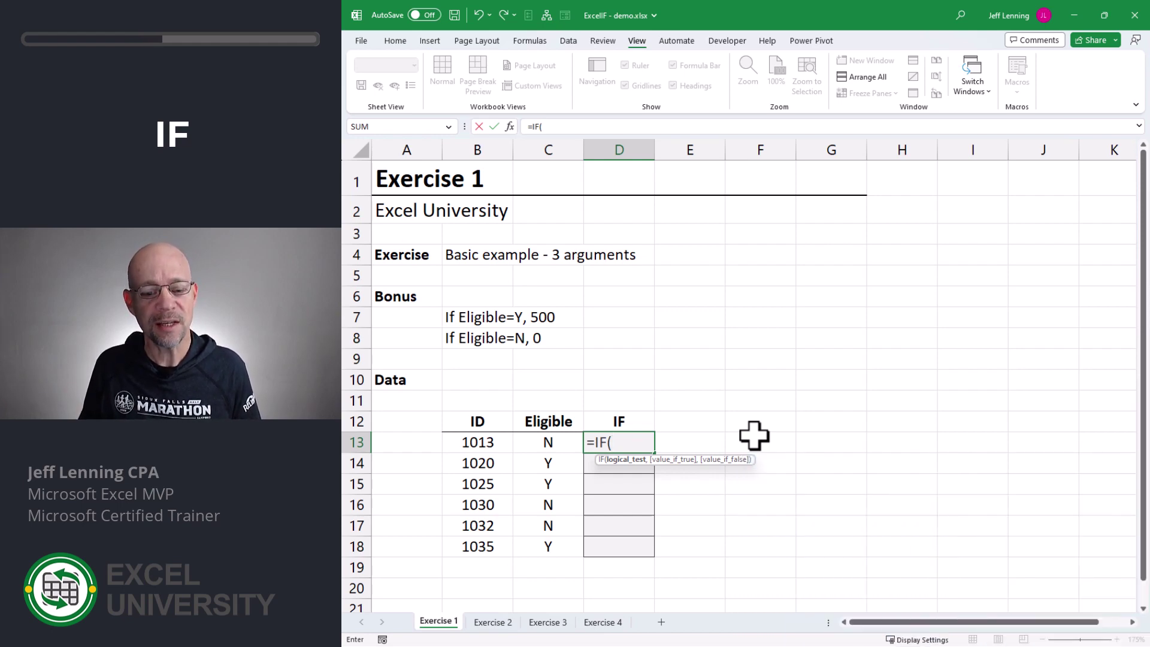
{"action": "left_click", "coordinate": [548, 442]}
{"action": "type", "text": "=\"Y"}
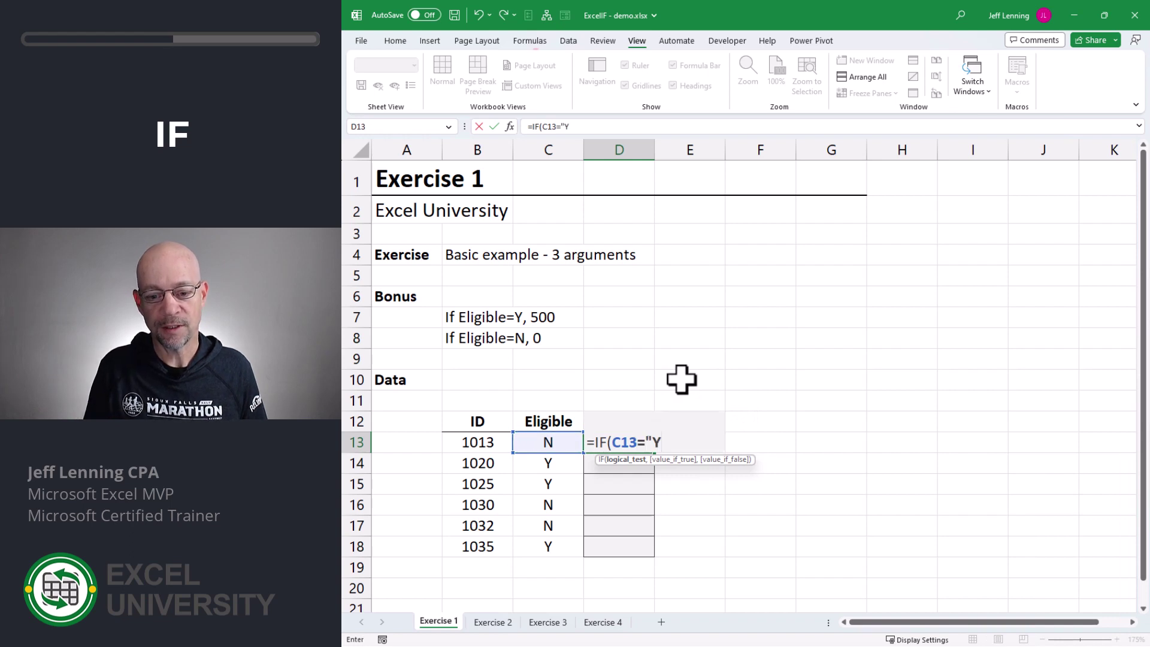
{"action": "type", "text": "\",500"}
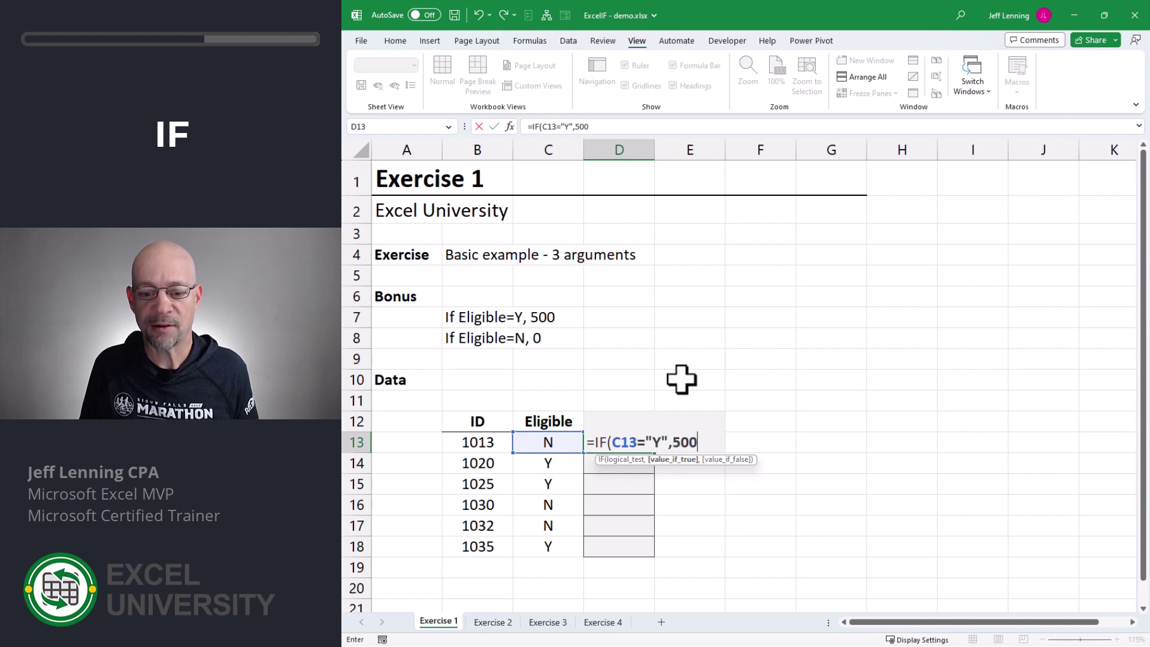
{"action": "type", "text": ",0"}
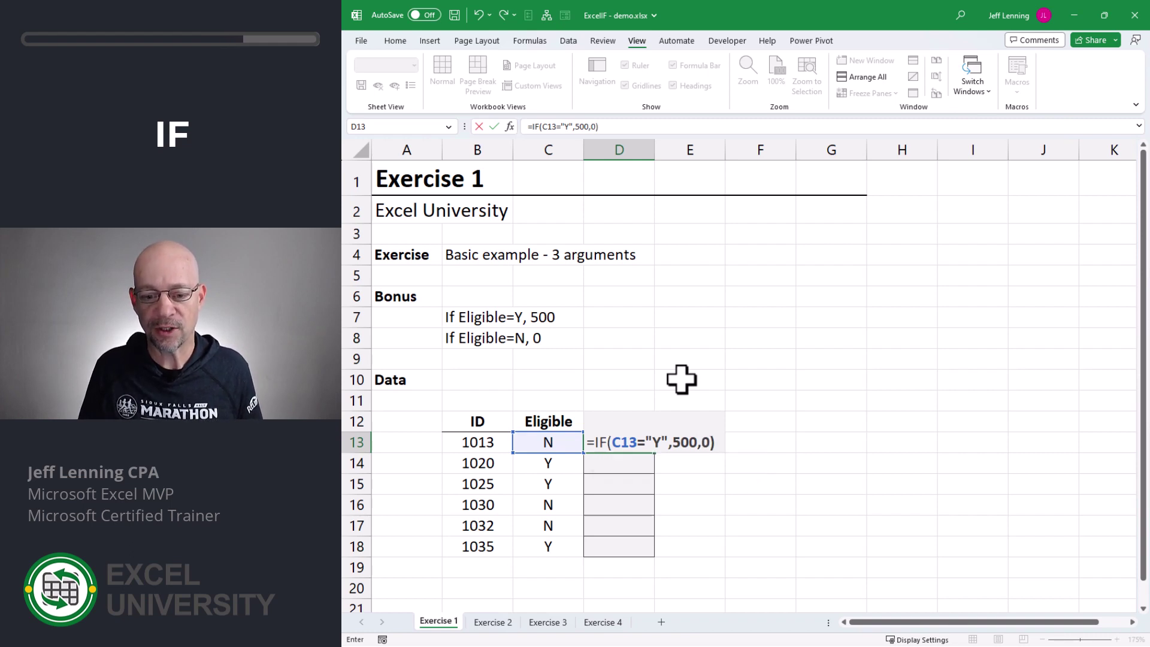
{"action": "key", "text": "Return"}
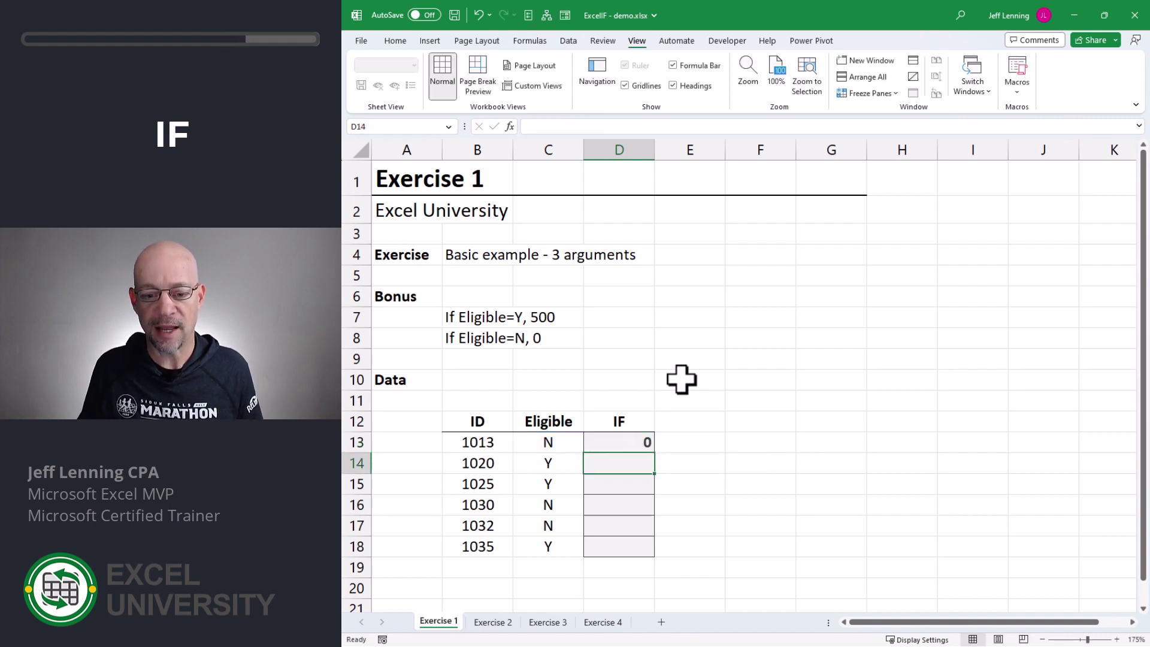
Fill the D13 bonus formula down to D18.
{"action": "left_click", "coordinate": [632, 441]}
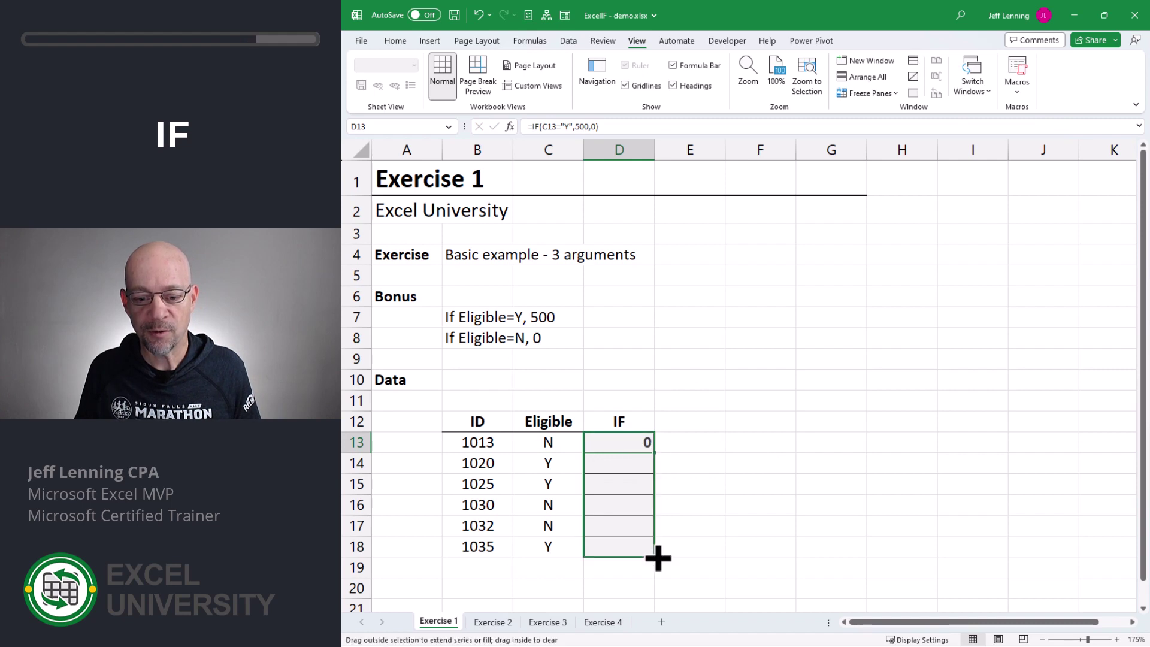
{"action": "left_click_drag", "start_coordinate": [653, 454], "coordinate": [659, 554]}
{"action": "left_click", "coordinate": [558, 445]}
Compare the Y rows and later rows against their 500 or 0 bonuses.
{"action": "left_click", "coordinate": [628, 440]}
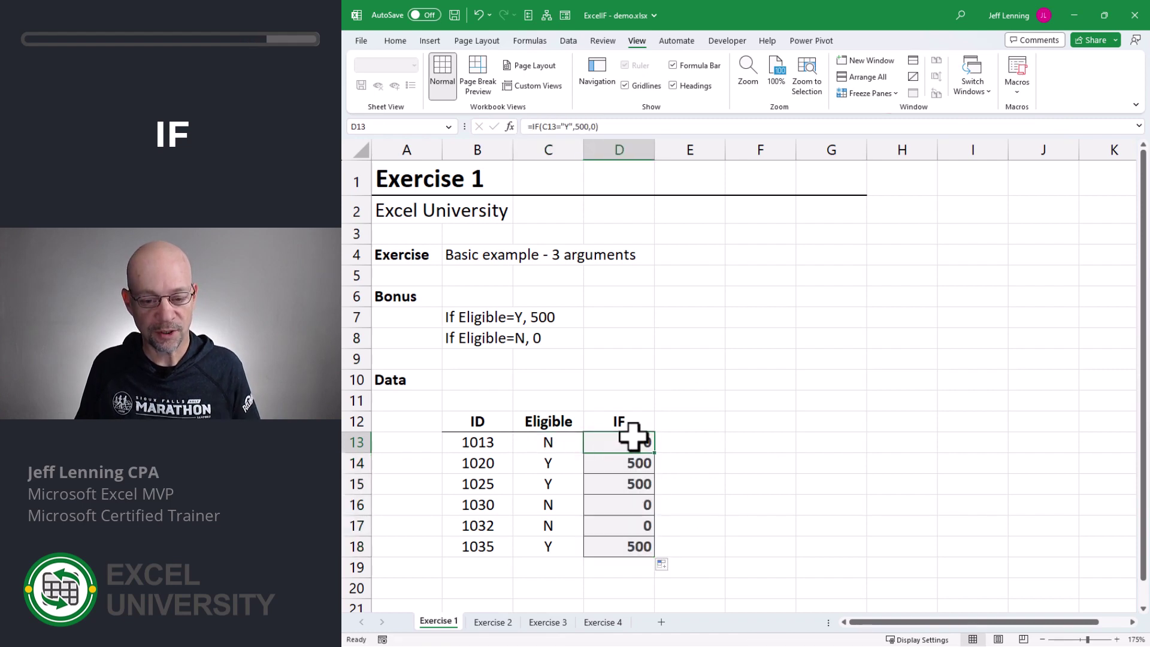
{"action": "left_click_drag", "start_coordinate": [551, 463], "coordinate": [633, 484]}
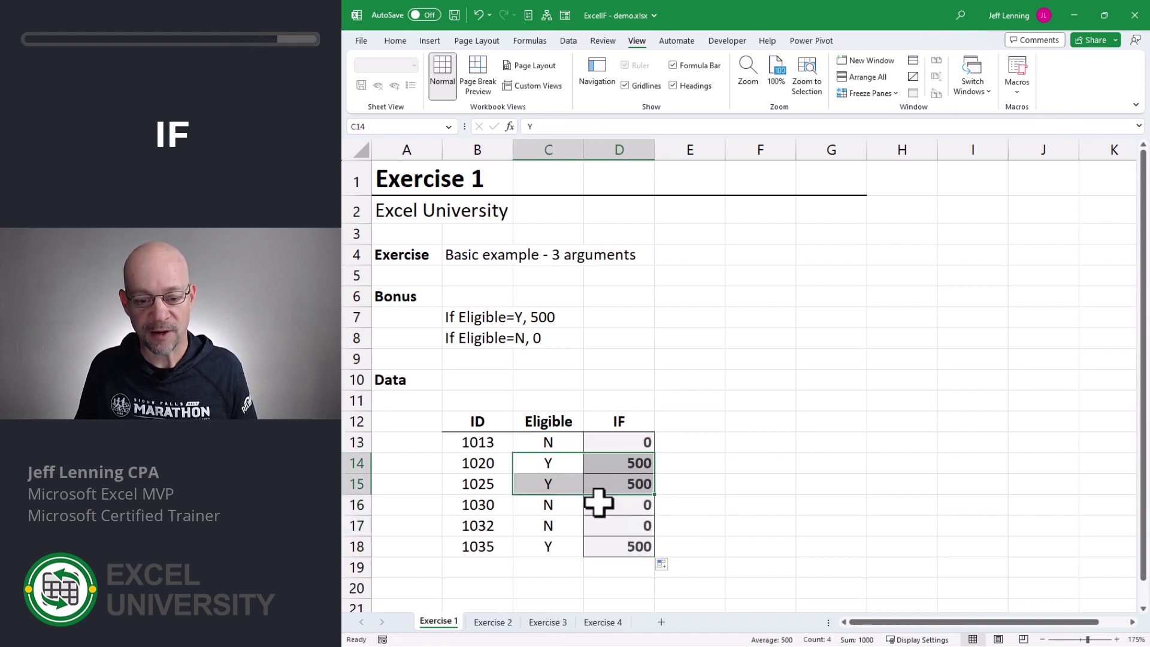
{"action": "mouse_move", "coordinate": [580, 510]}
{"action": "left_mouse_down"}
{"action": "mouse_move", "coordinate": [630, 521]}
{"action": "mouse_move", "coordinate": [629, 547]}
{"action": "left_mouse_up"}
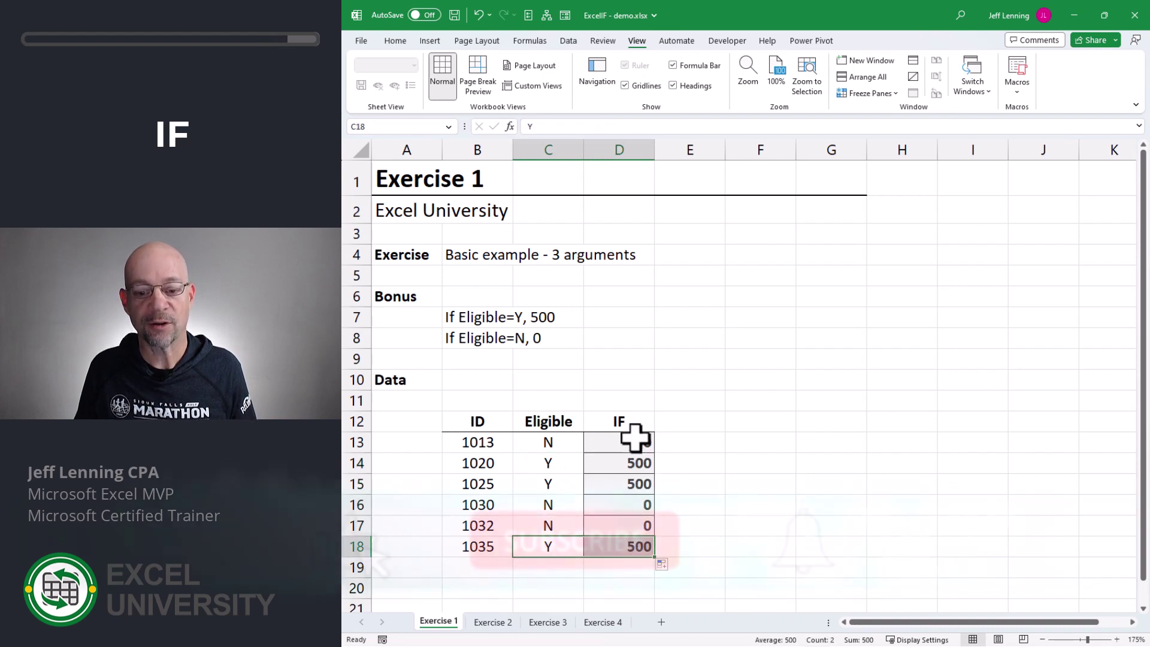
{"action": "left_click", "coordinate": [634, 438]}
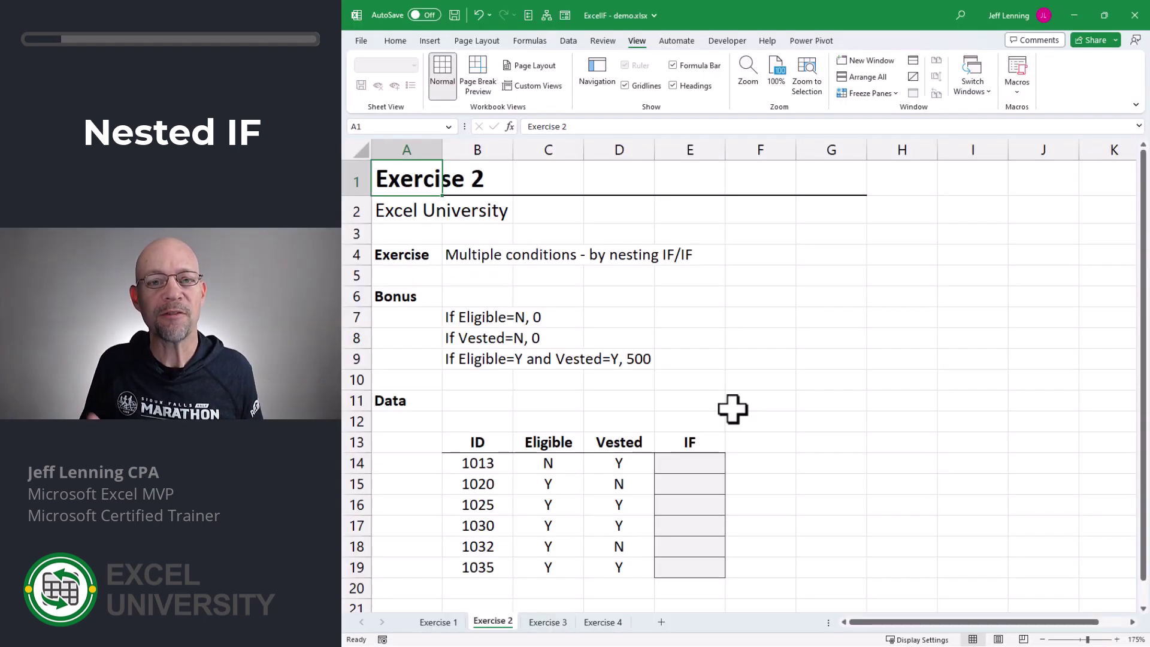
Review the Exercise 2 Eligible and Vested columns next to empty cell E14.
{"action": "left_click", "coordinate": [688, 463]}
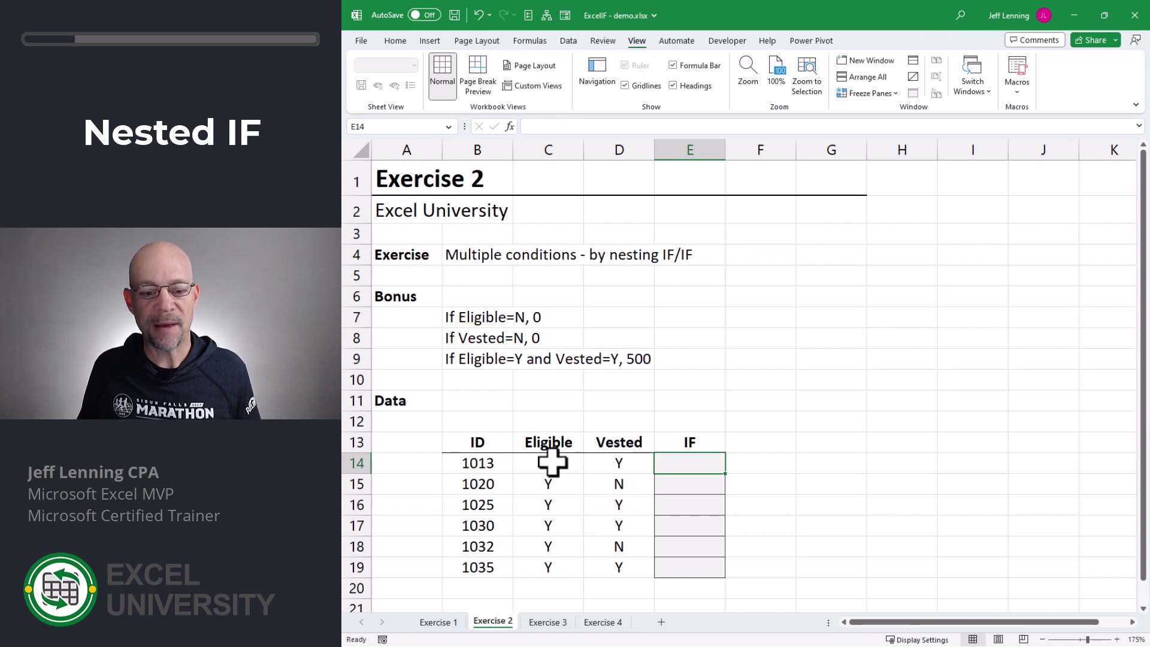
{"action": "left_click_drag", "start_coordinate": [551, 463], "coordinate": [550, 562]}
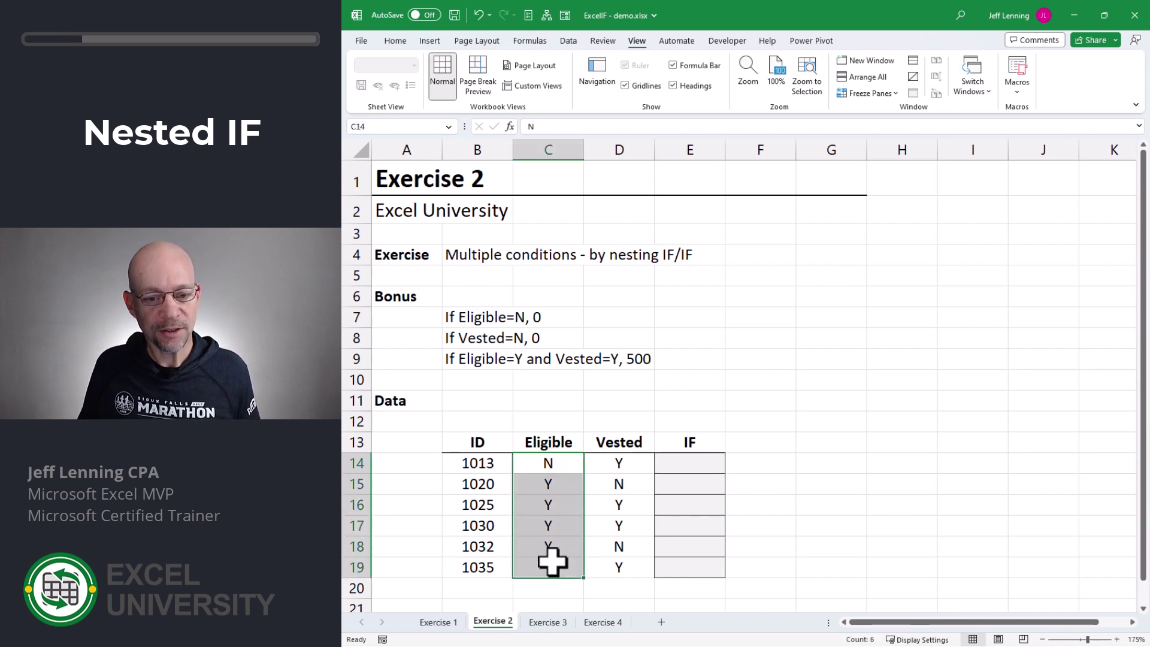
{"action": "left_click_drag", "start_coordinate": [552, 486], "coordinate": [554, 563]}
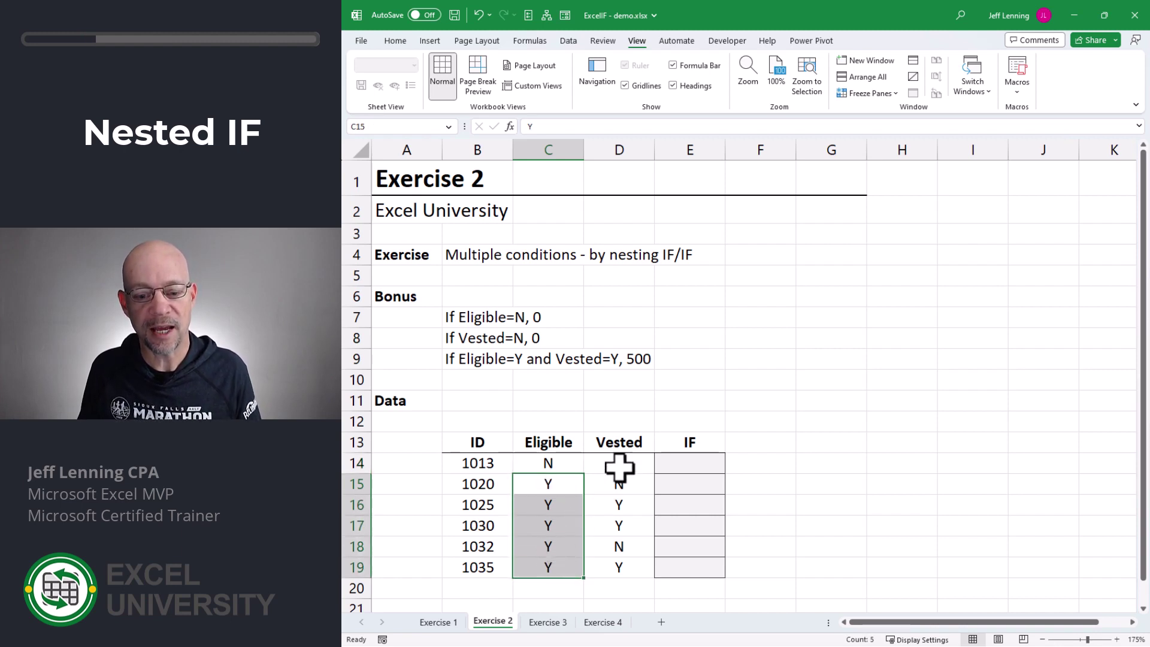
{"action": "left_click_drag", "start_coordinate": [618, 463], "coordinate": [618, 566]}
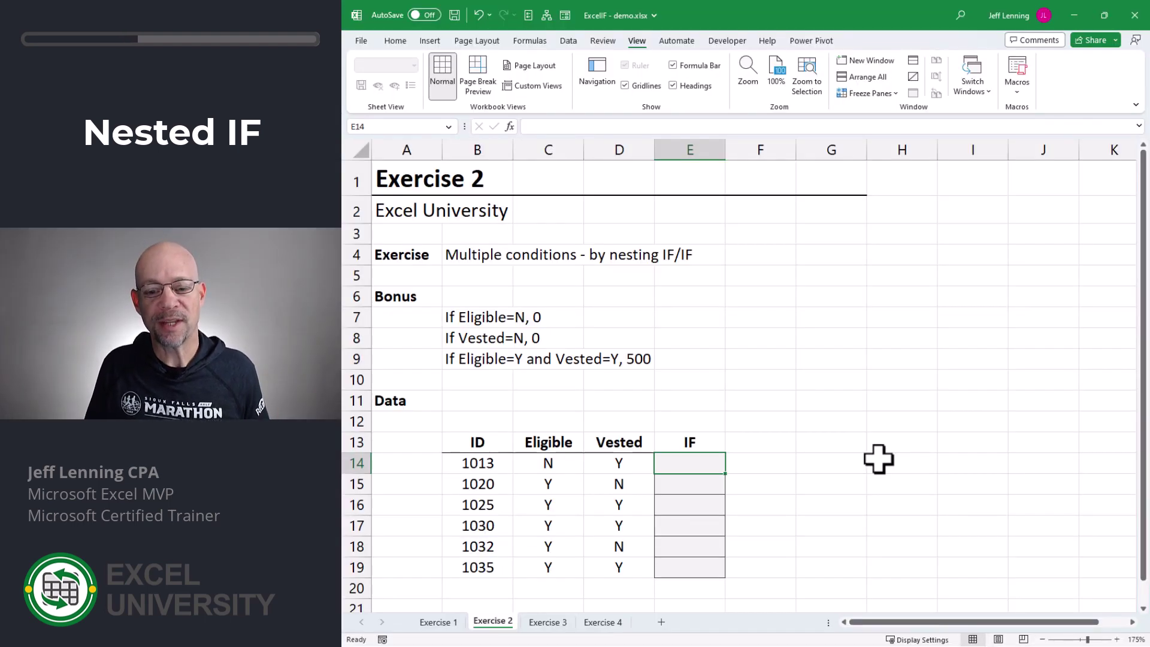
{"action": "type", "text": "=IF("}
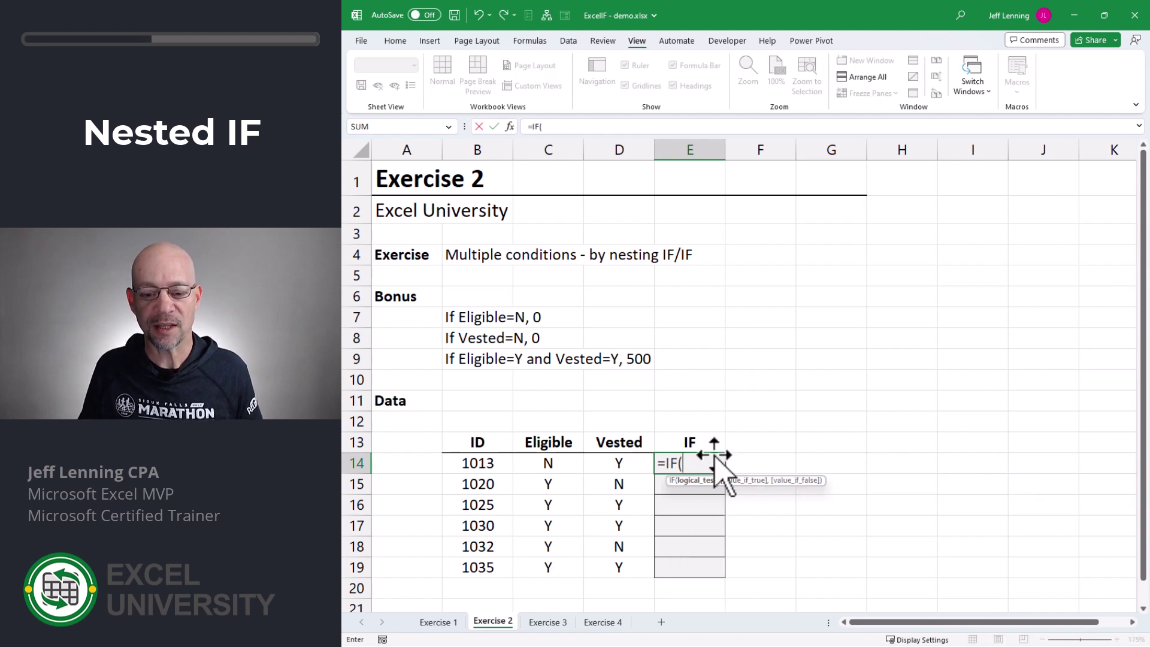
Type the nested IF =IF(C14="N",0,IF(D14="N",0,500)) into E14.
{"action": "left_click", "coordinate": [549, 460]}
{"action": "type", "text": "=\"N\""}
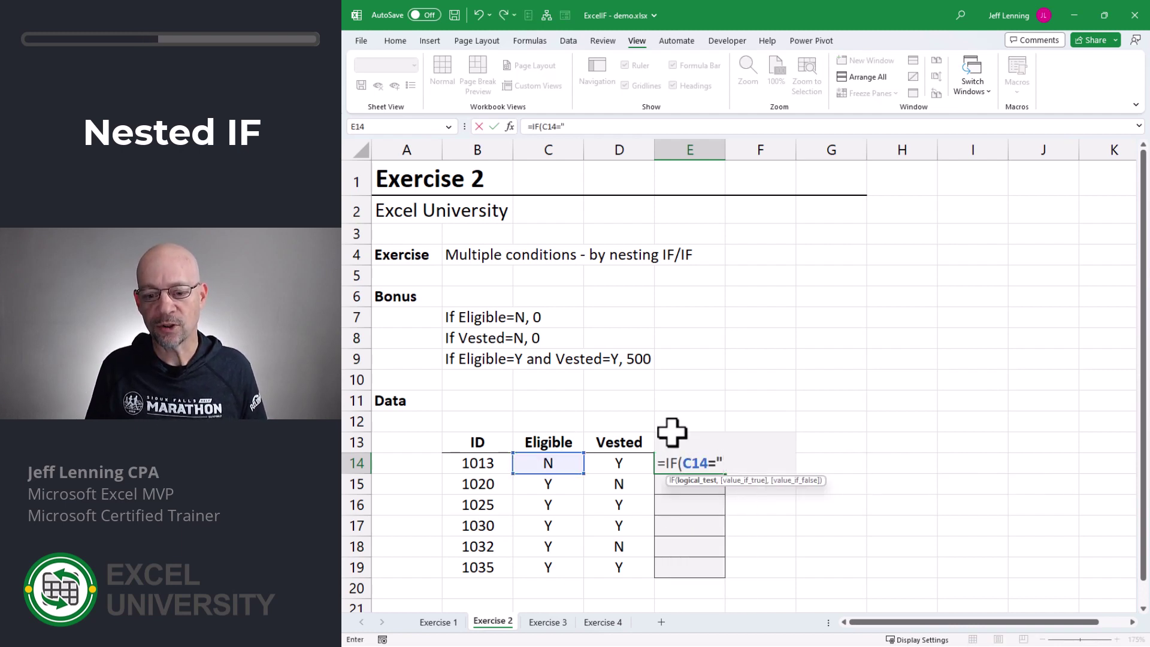
{"action": "type", "text": ",0,"}
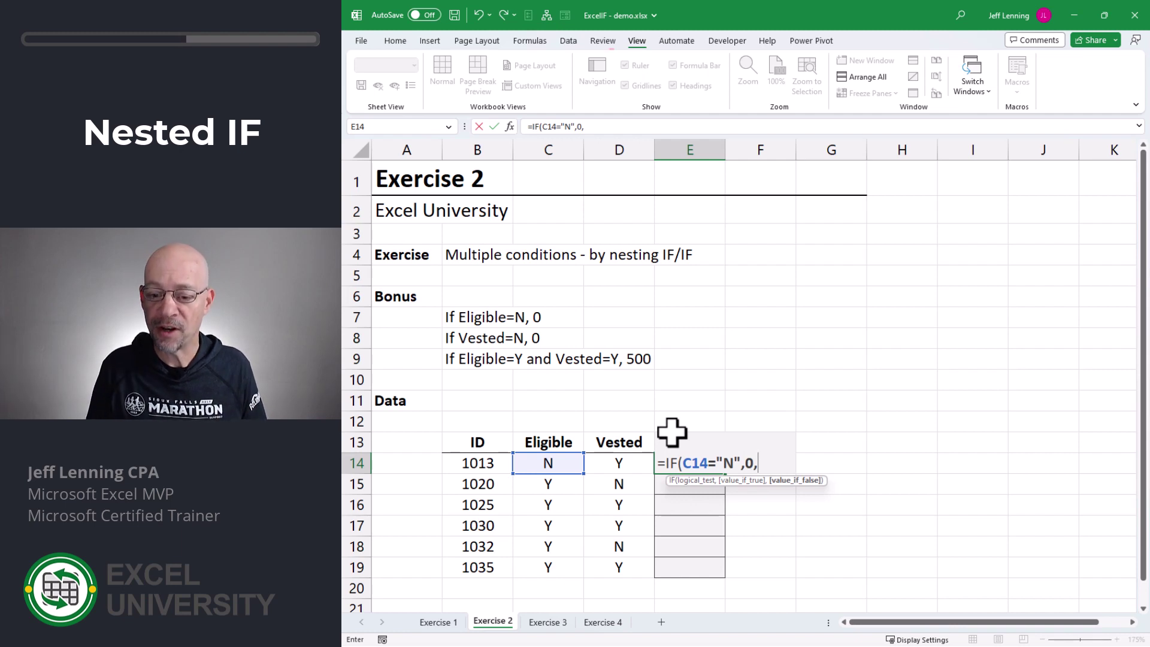
{"action": "type", "text": "if("}
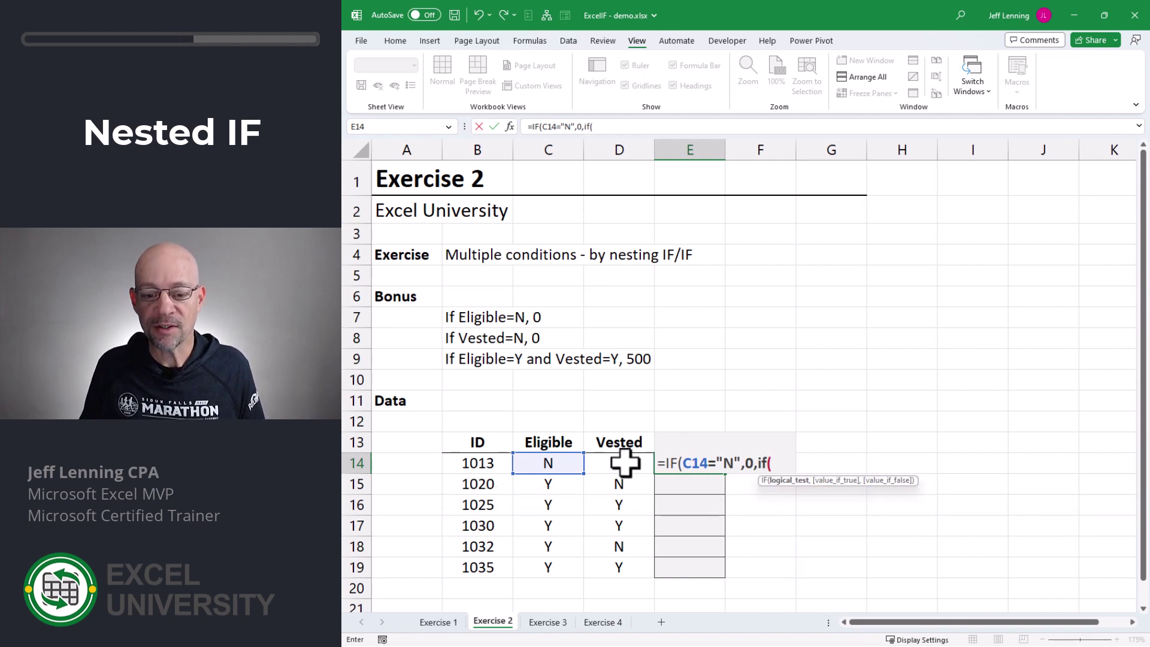
{"action": "left_click", "coordinate": [625, 463]}
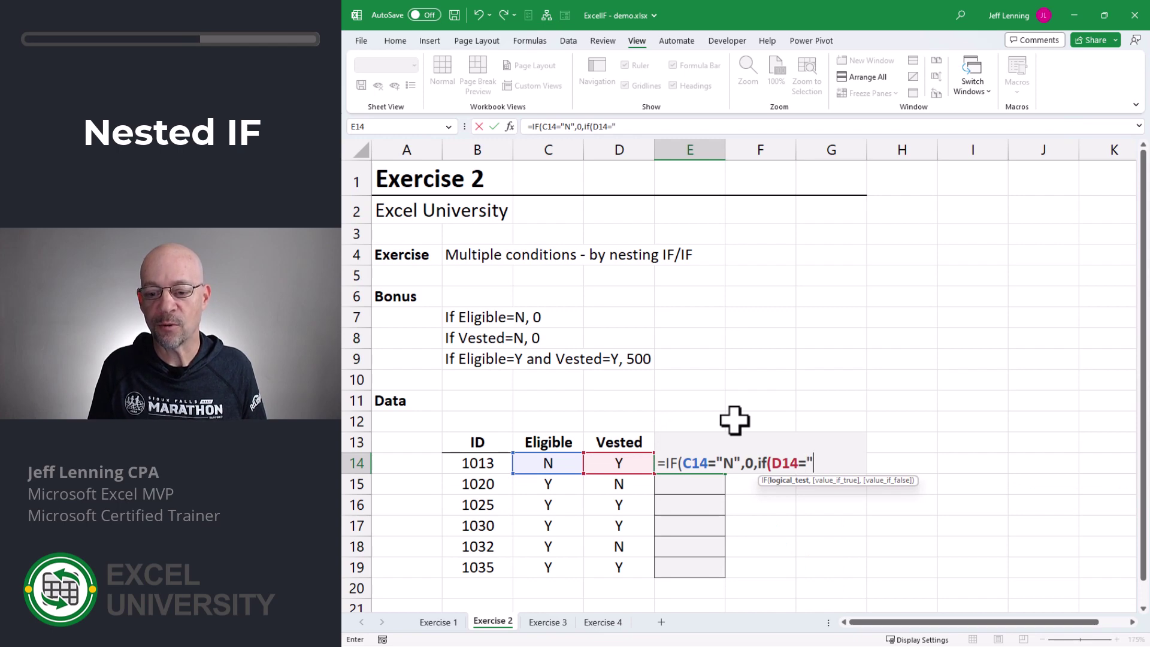
{"action": "type", "text": "N\",0,"}
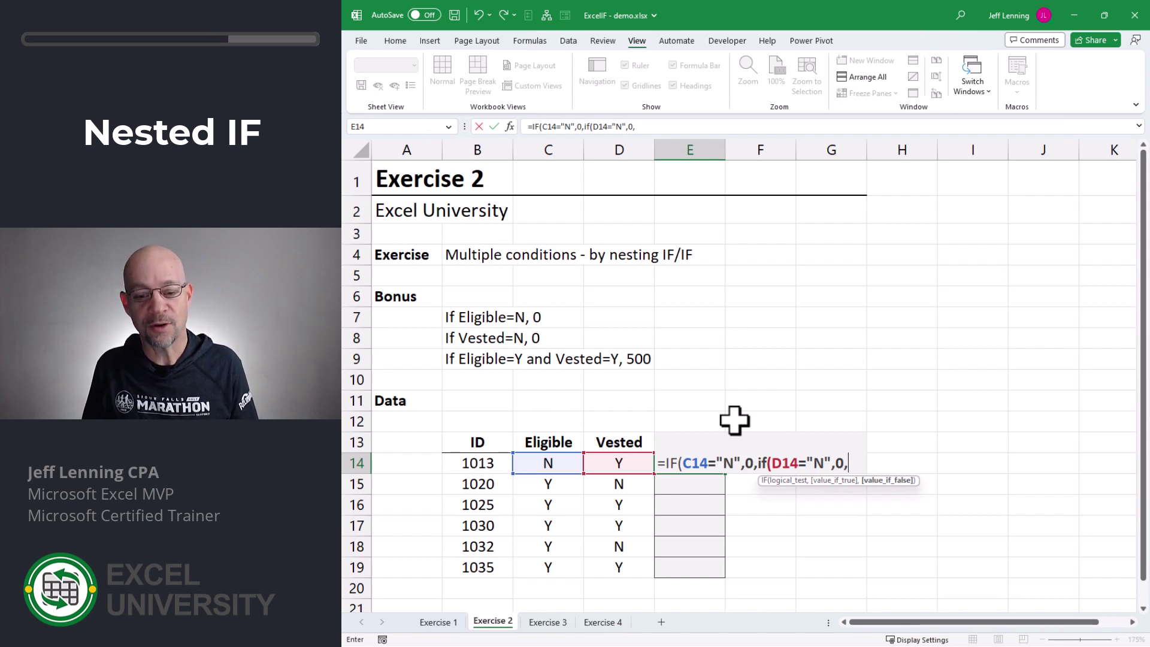
{"action": "type", "text": "500"}
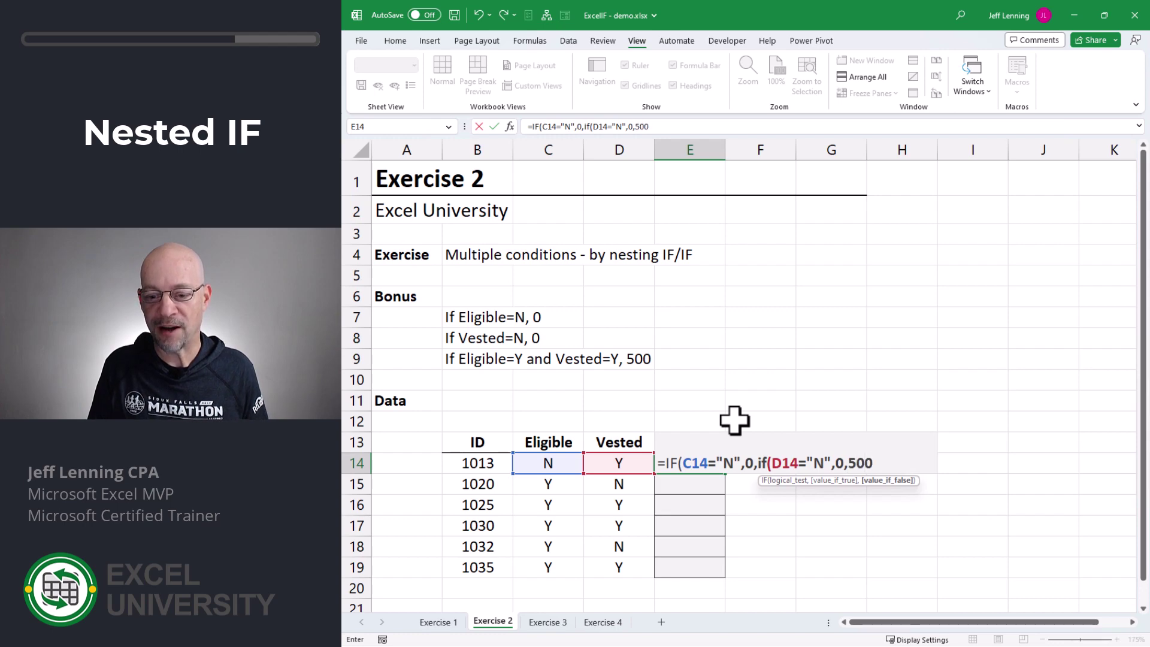
{"action": "type", "text": ")"}
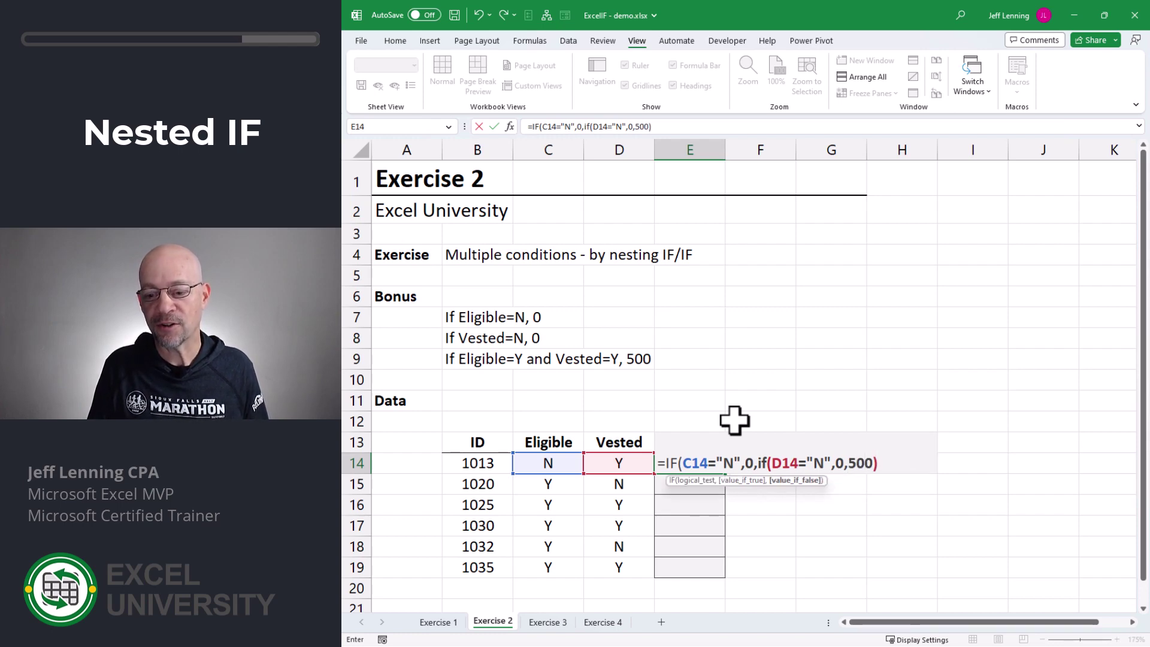
{"action": "type", "text": ")"}
Confirm E14's nested IF and fill it down to E19.
{"action": "key", "text": "Return"}
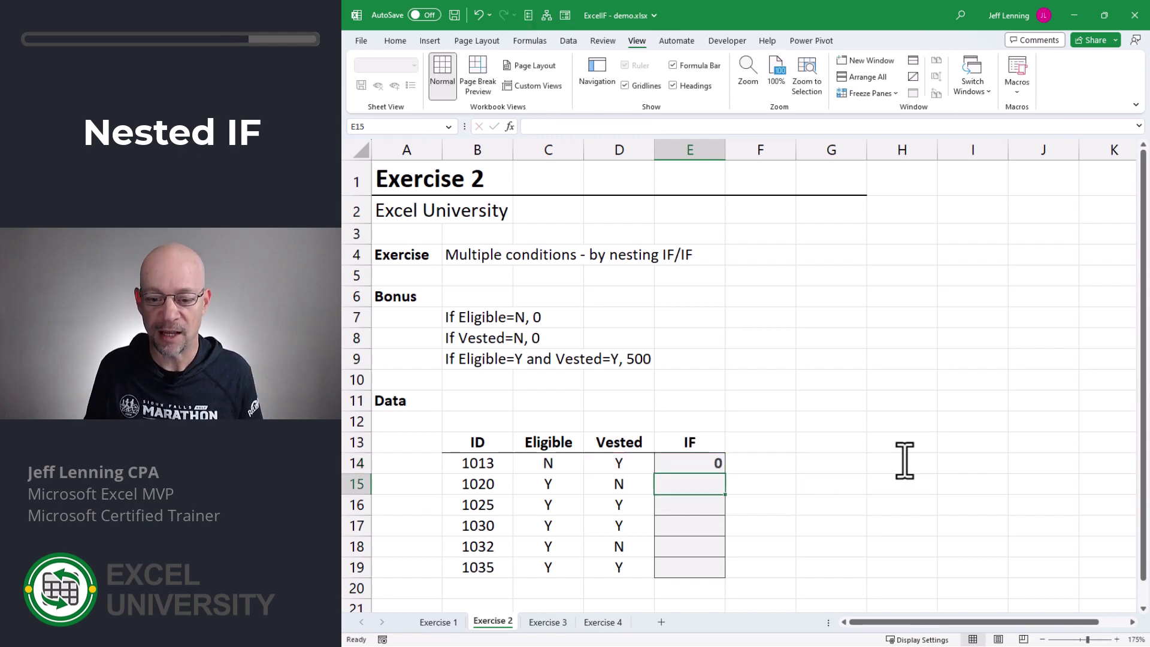
{"action": "left_click", "coordinate": [688, 463]}
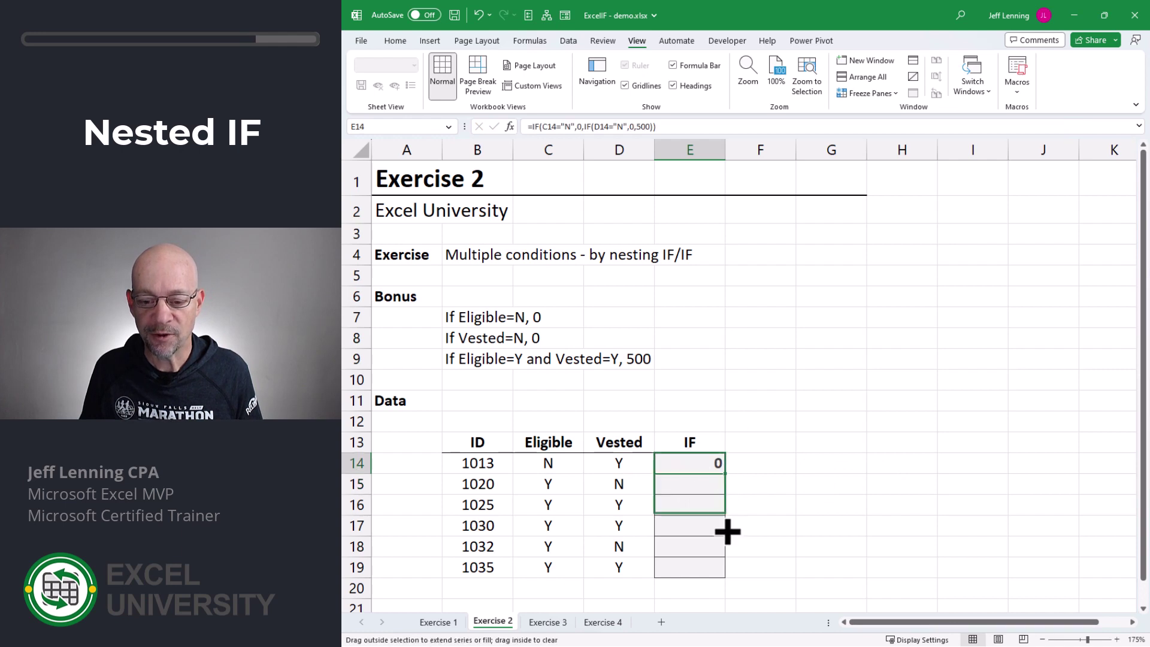
{"action": "left_click_drag", "start_coordinate": [726, 475], "coordinate": [726, 572]}
Compare rows 14 and 15 Eligible and Vested flags with their bonus results.
{"action": "left_click_drag", "start_coordinate": [547, 463], "coordinate": [604, 463]}
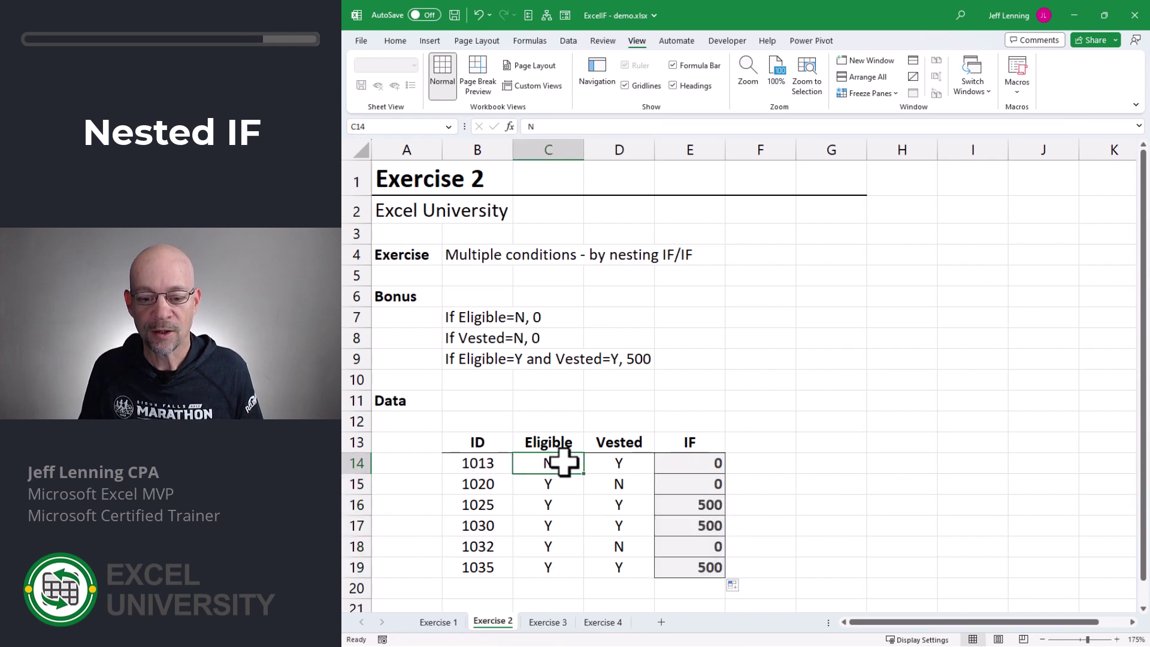
{"action": "left_click", "coordinate": [686, 463]}
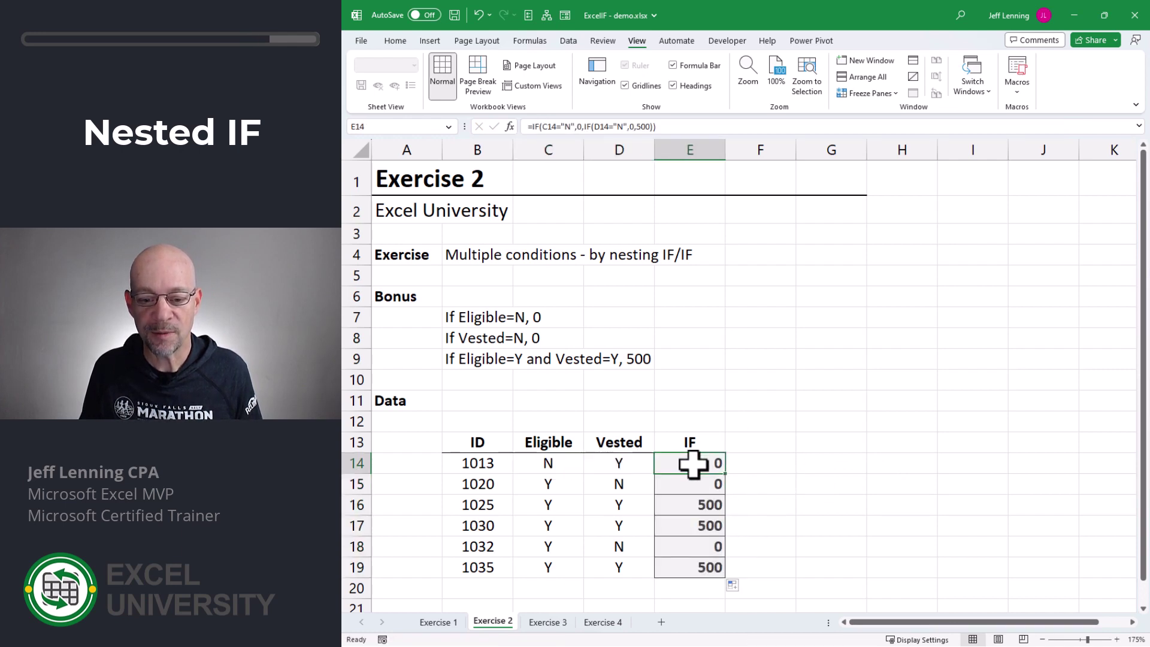
{"action": "left_click_drag", "start_coordinate": [550, 481], "coordinate": [604, 483]}
{"action": "left_click", "coordinate": [689, 481]}
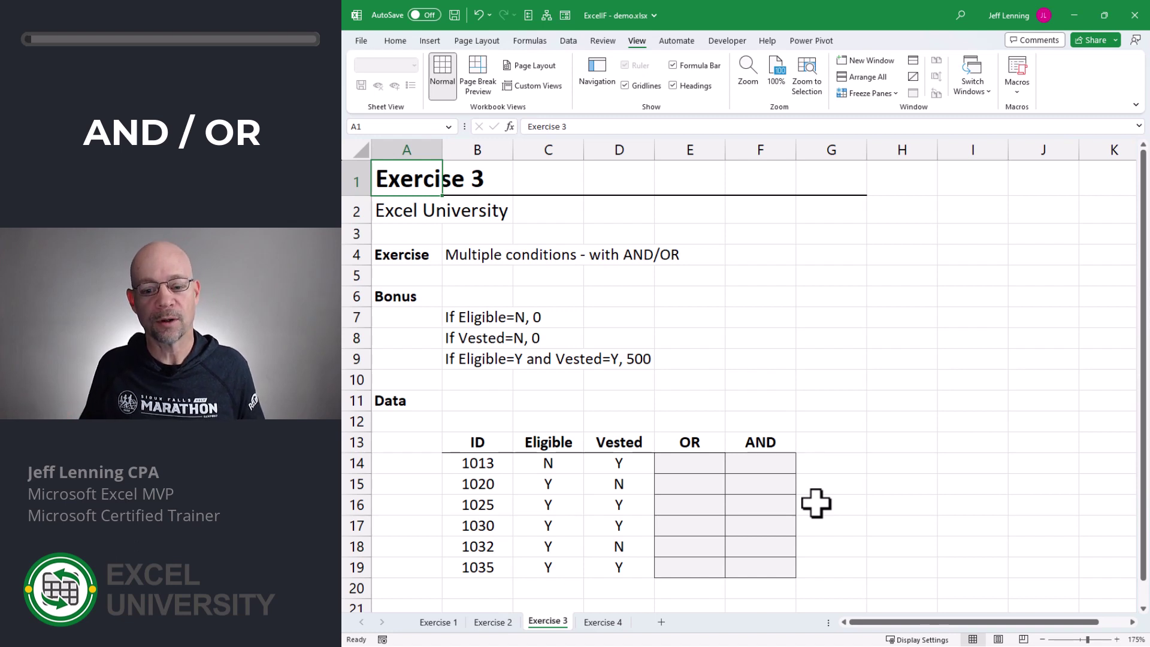
Enter =IF(OR(C14="N",D14="N"),0,500) in Exercise 3 cell E14.
{"action": "left_click", "coordinate": [692, 463]}
{"action": "left_click", "coordinate": [543, 462]}
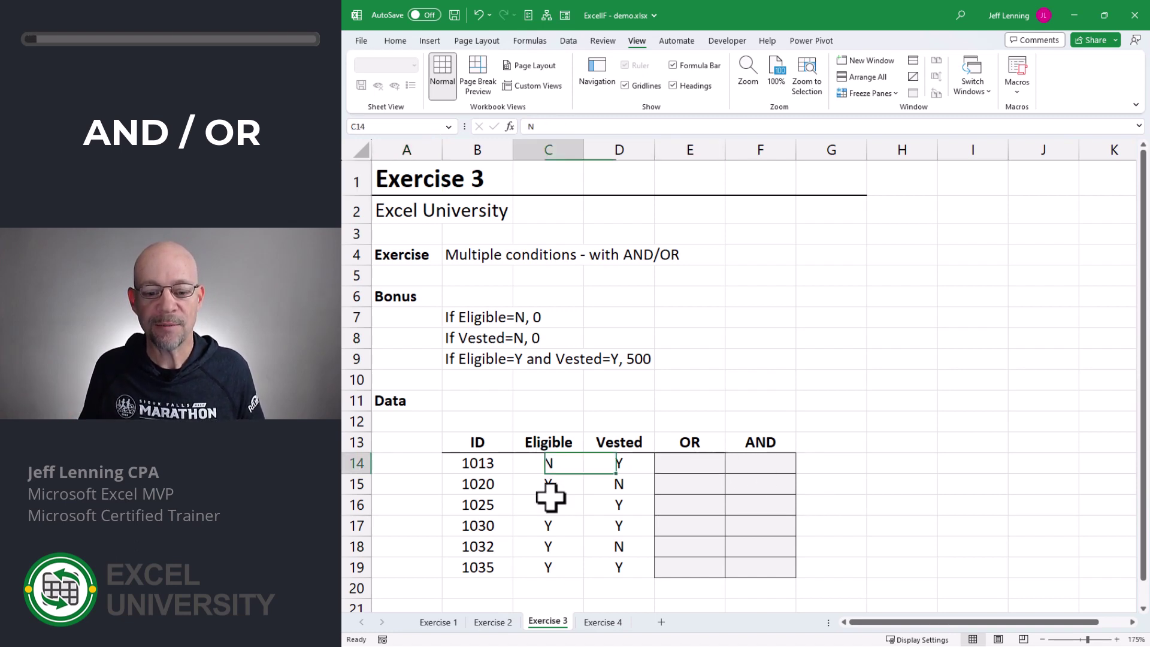
{"action": "left_click_drag", "start_coordinate": [551, 509], "coordinate": [552, 575]}
{"action": "left_click", "coordinate": [690, 462]}
{"action": "type", "text": "=if"}
{"action": "key", "text": "Tab"}
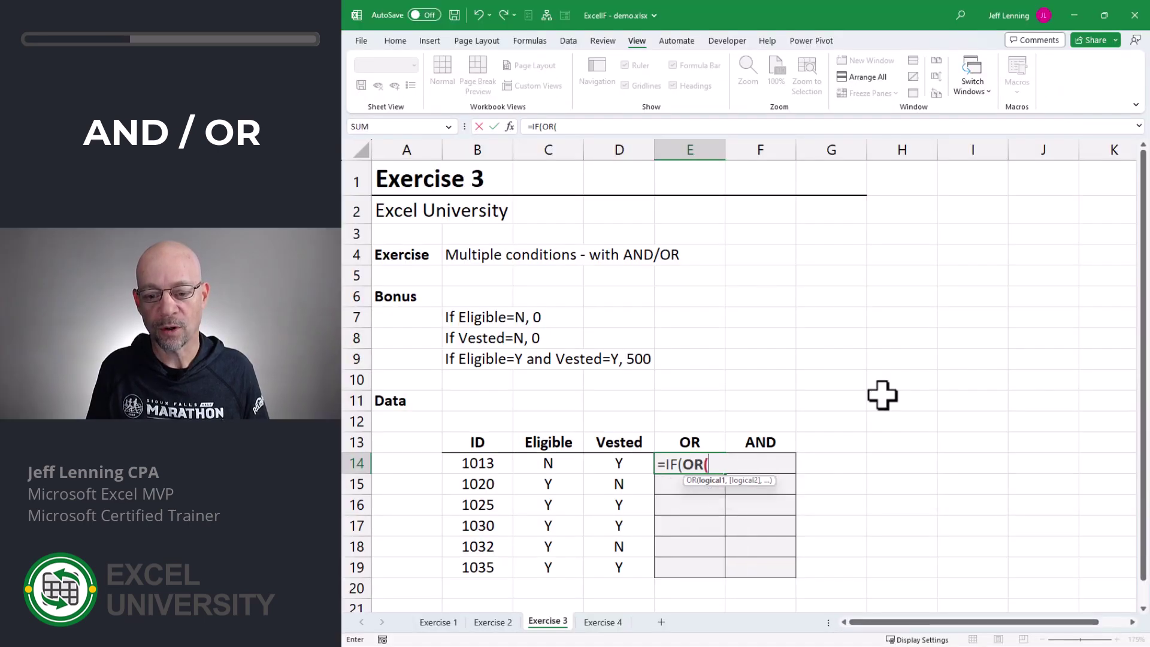
{"action": "left_click", "coordinate": [555, 465]}
{"action": "type", "text": "=\"N\","}
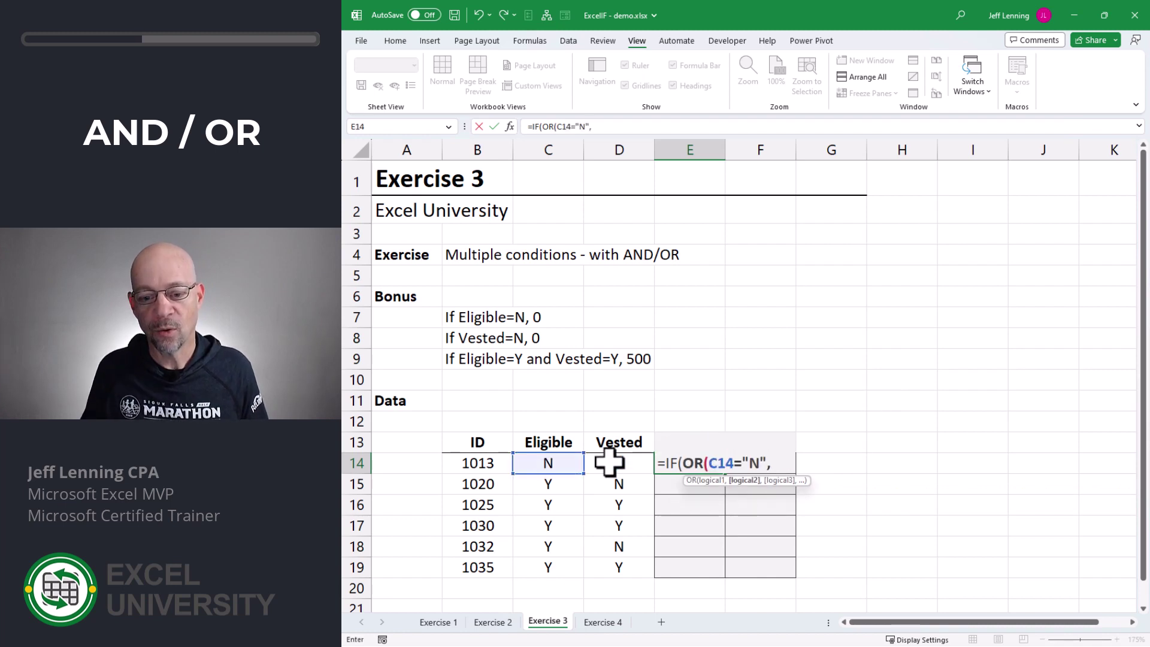
{"action": "left_click", "coordinate": [609, 462]}
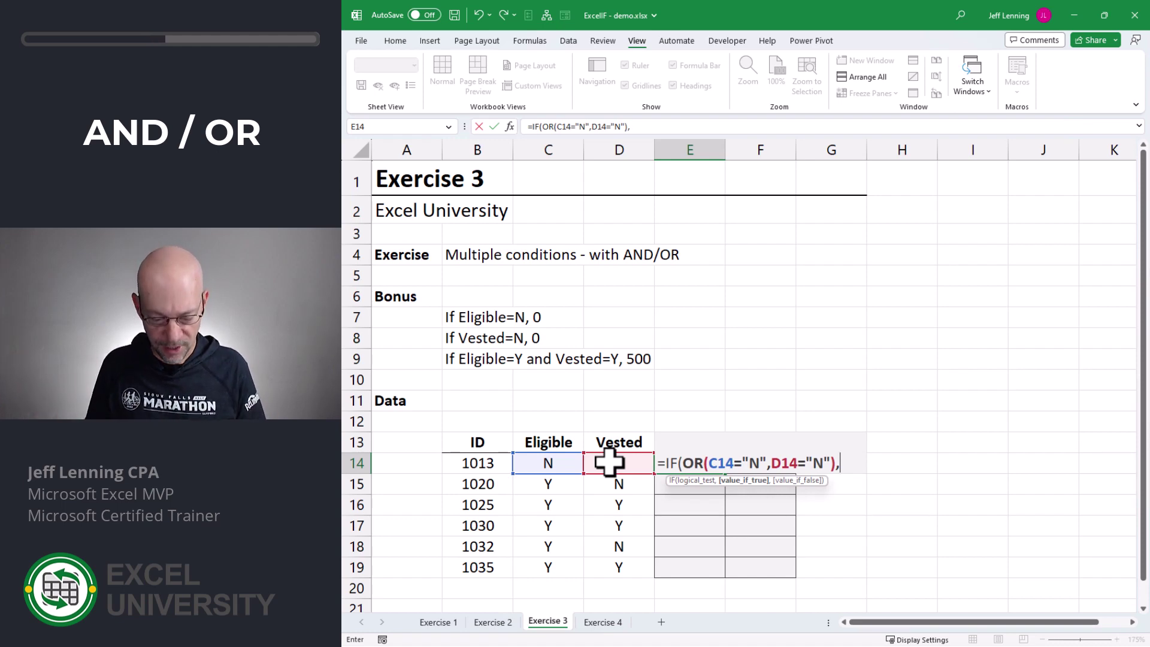
{"action": "type", "text": "0,50"}
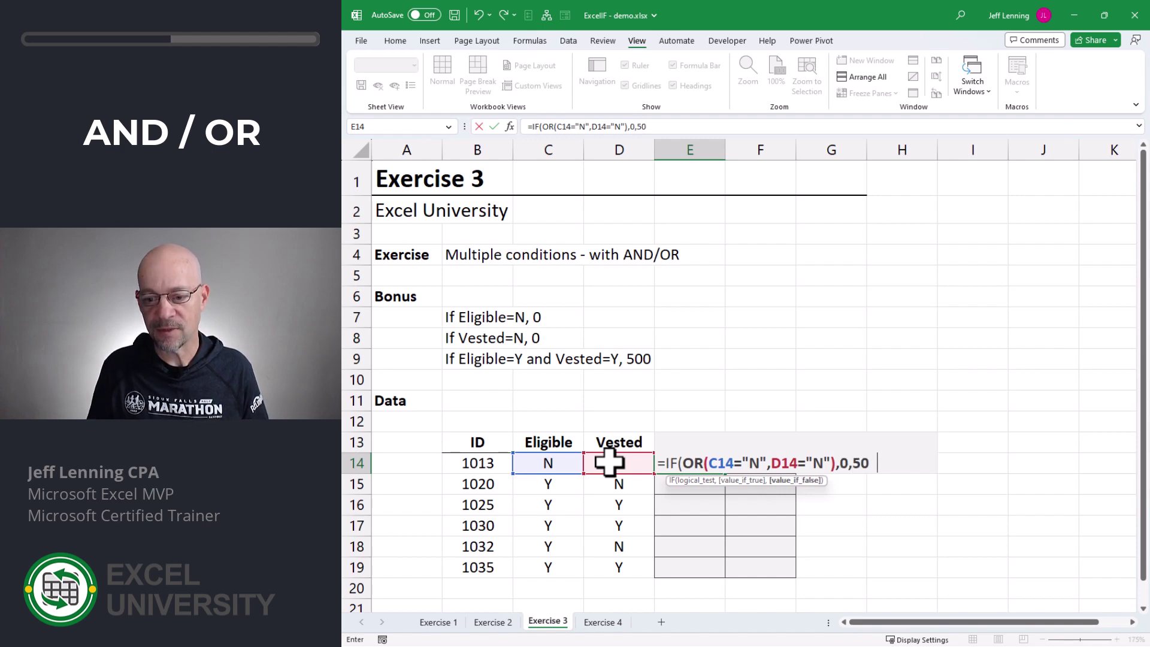
{"action": "type", "text": "0)"}
{"action": "key", "text": "Return"}
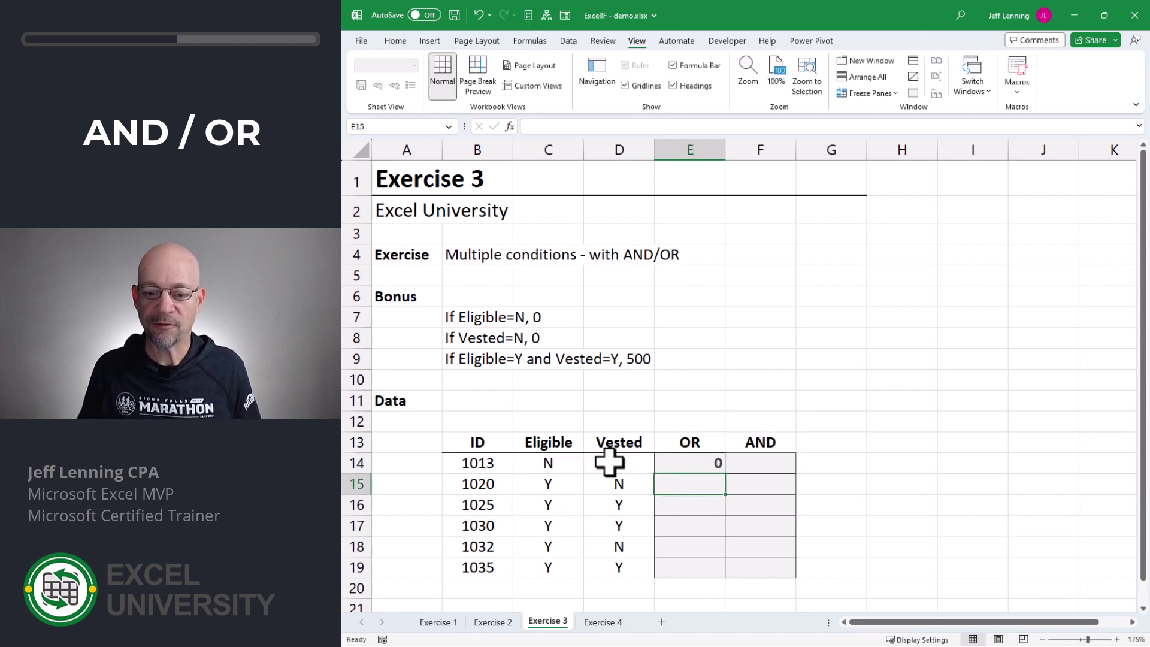
Fill the OR formula down to E19 and check row flags against the results.
{"action": "left_click", "coordinate": [719, 465]}
{"action": "left_click_drag", "start_coordinate": [726, 474], "coordinate": [729, 575]}
{"action": "mouse_move", "coordinate": [549, 462]}
{"action": "left_mouse_down"}
{"action": "mouse_move", "coordinate": [614, 463]}
{"action": "mouse_move", "coordinate": [617, 484]}
{"action": "left_mouse_up"}
{"action": "left_click", "coordinate": [689, 463]}
{"action": "left_click", "coordinate": [686, 483]}
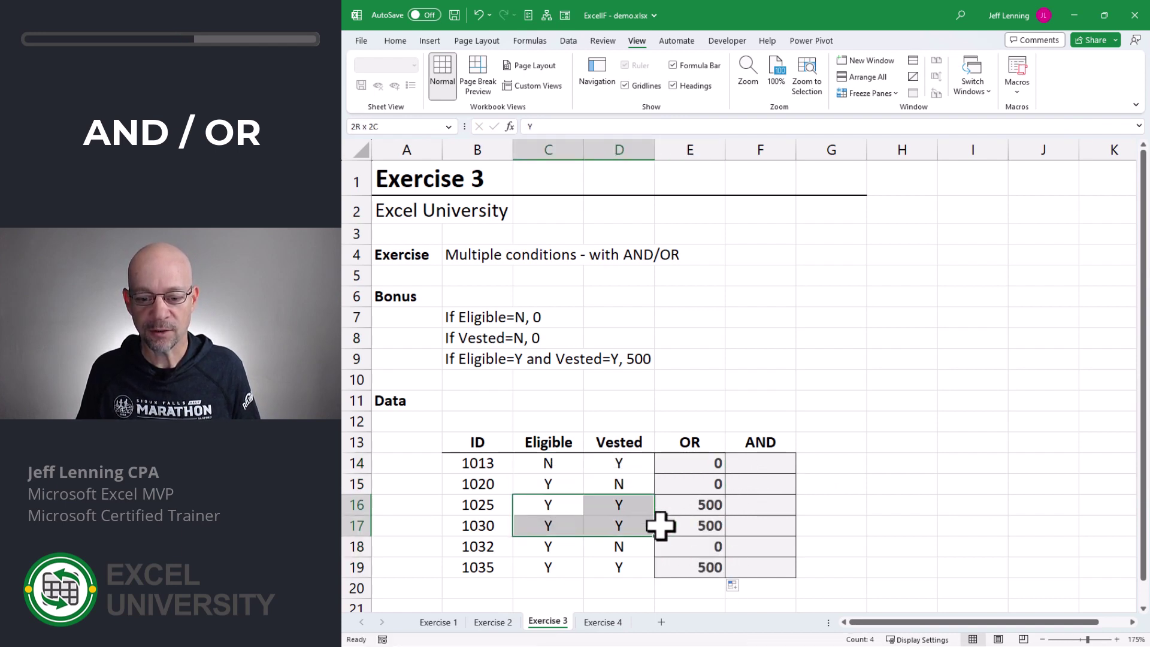
{"action": "left_click_drag", "start_coordinate": [557, 508], "coordinate": [672, 512]}
{"action": "mouse_move", "coordinate": [559, 545]}
{"action": "left_mouse_down"}
{"action": "mouse_move", "coordinate": [614, 544]}
{"action": "mouse_move", "coordinate": [691, 568]}
{"action": "left_mouse_up"}
{"action": "left_click", "coordinate": [702, 460]}
{"action": "key", "text": "F2"}
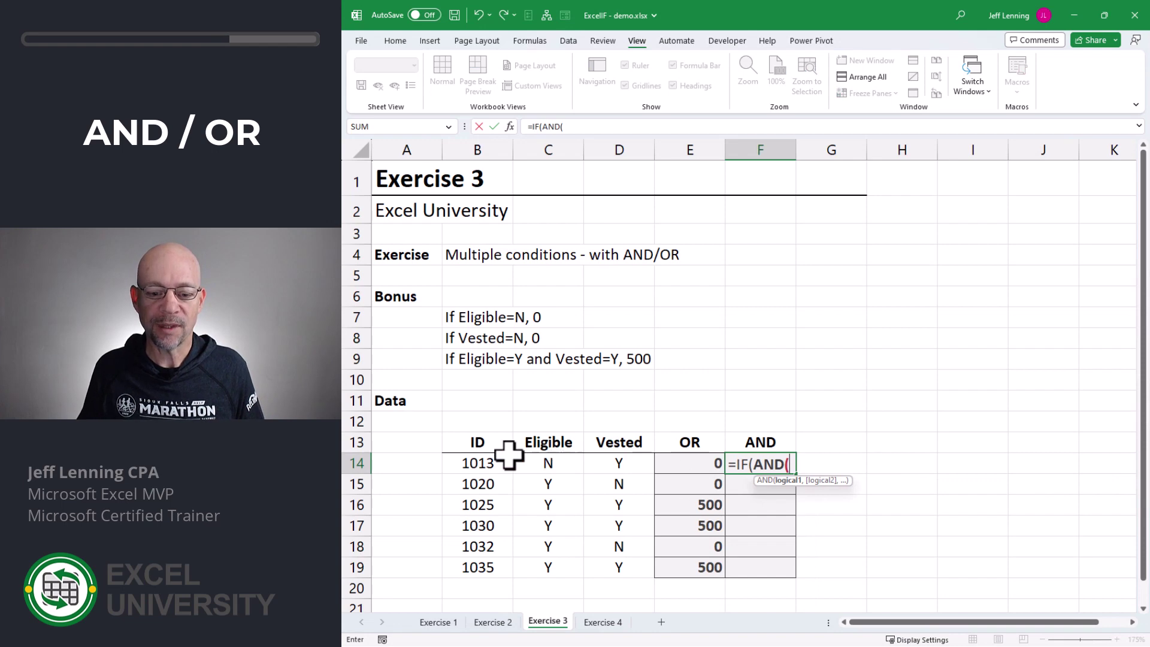
Enter =IF(AND(C14="Y",D14="Y"),500,0) in F14 and fill it down to F19.
{"action": "left_click", "coordinate": [538, 462]}
{"action": "type", "text": "=\"Y\","}
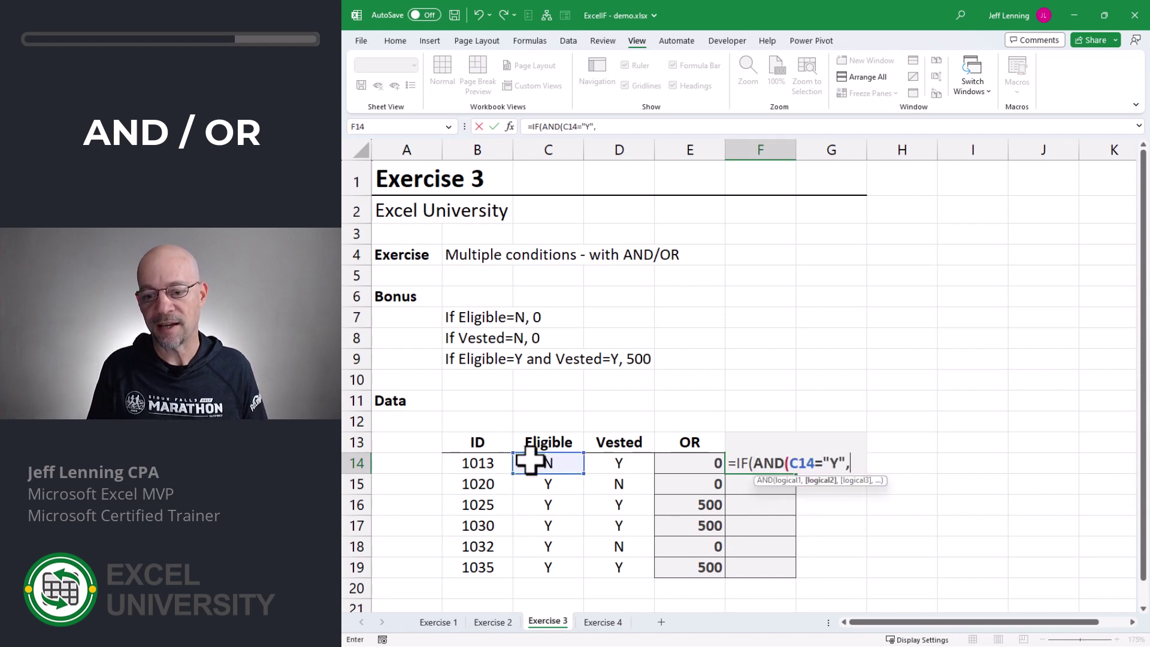
{"action": "left_click", "coordinate": [611, 460]}
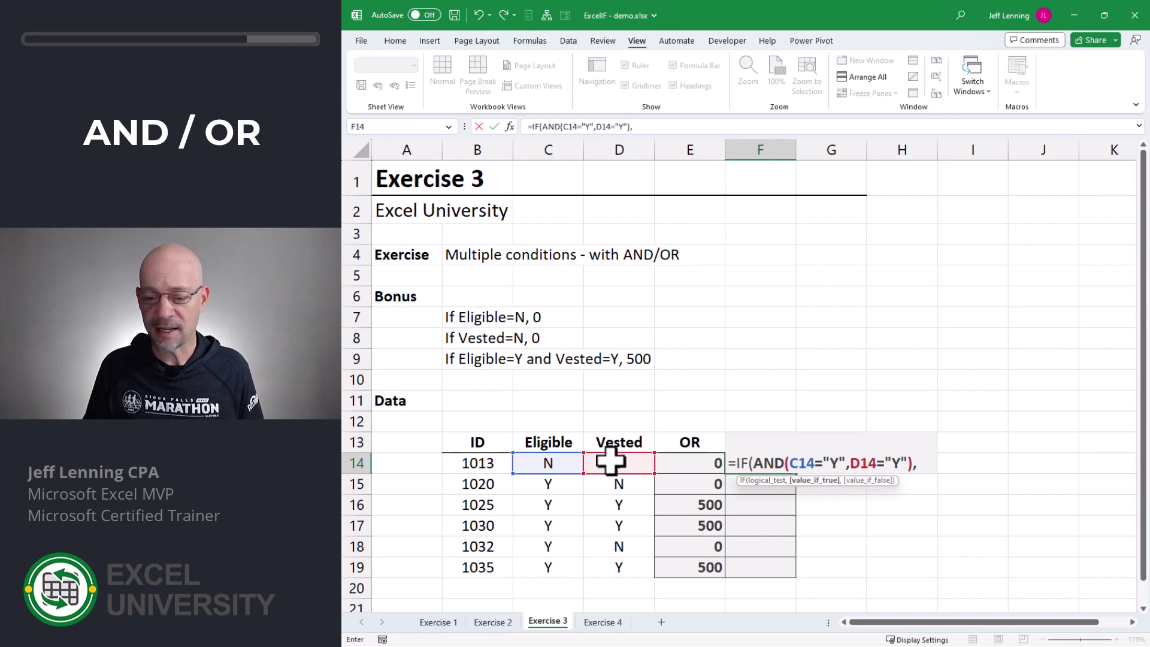
{"action": "type", "text": "500,0"}
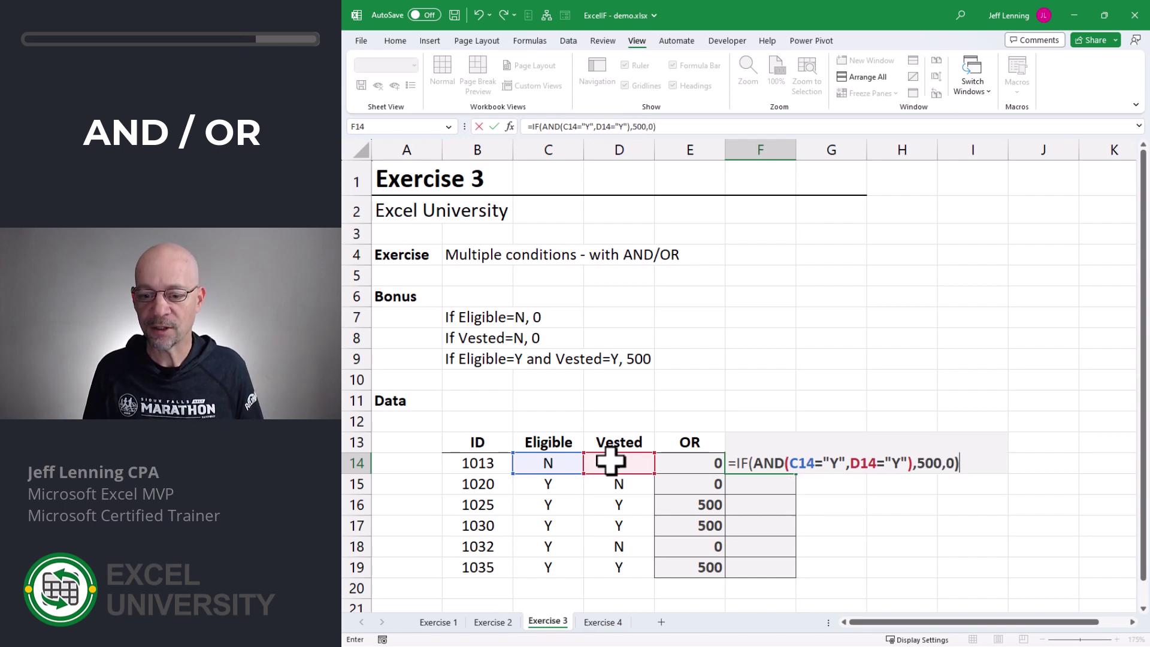
{"action": "key", "text": "Return"}
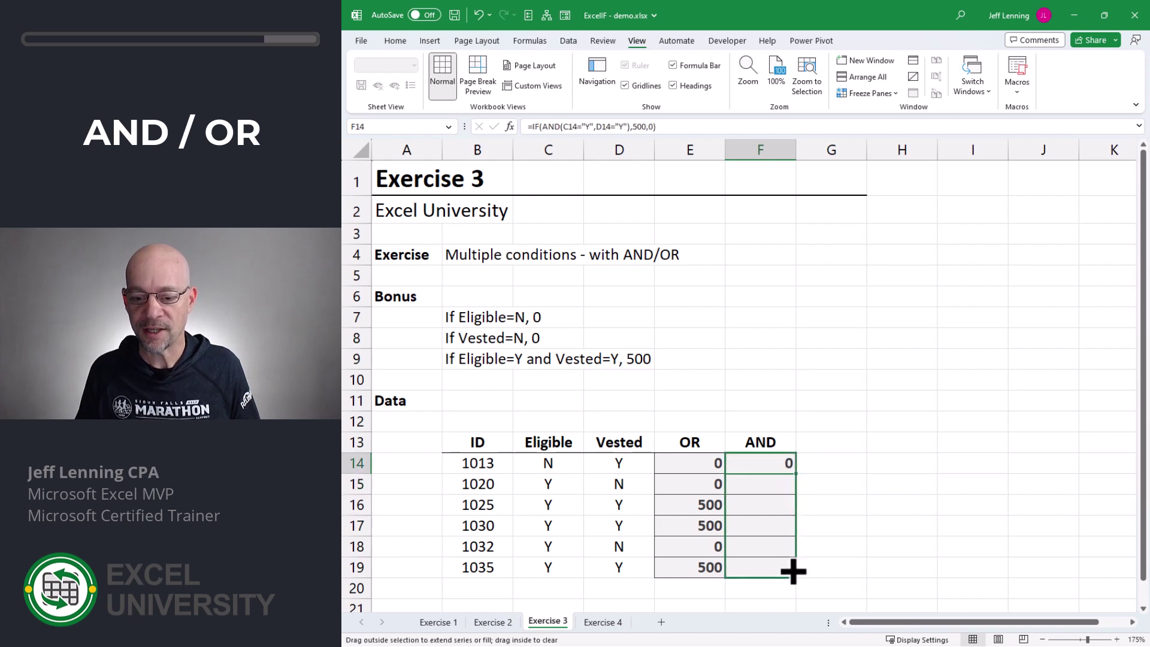
{"action": "left_click_drag", "start_coordinate": [794, 571], "coordinate": [796, 568]}
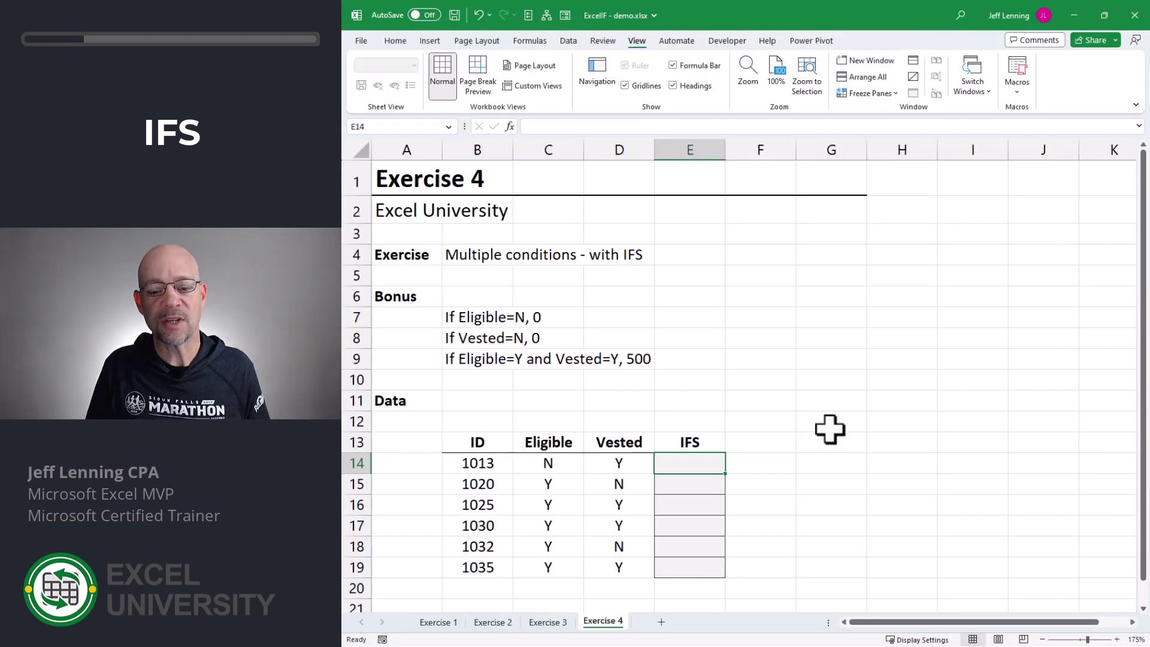
{"action": "type", "text": "=IFS("}
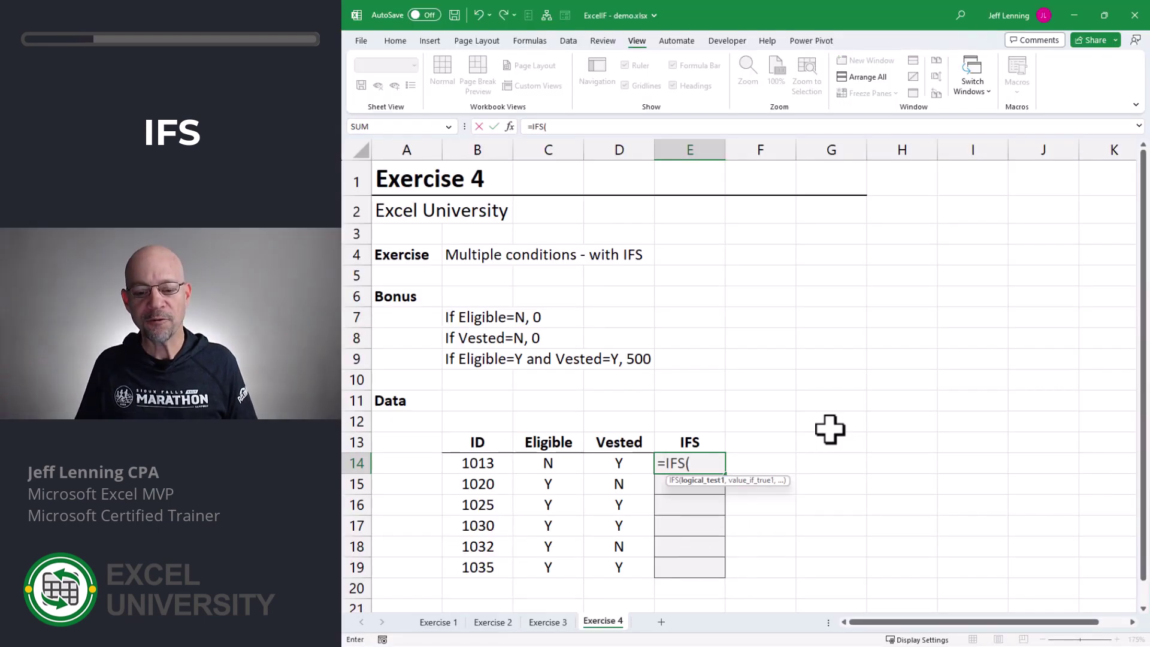
Type =IFS(C14="N",0,D14="N",0,TRUE,500) in Exercise 4 cell E14 and review its first condition.
{"action": "key", "text": "Left"}
{"action": "key", "text": "Left"}
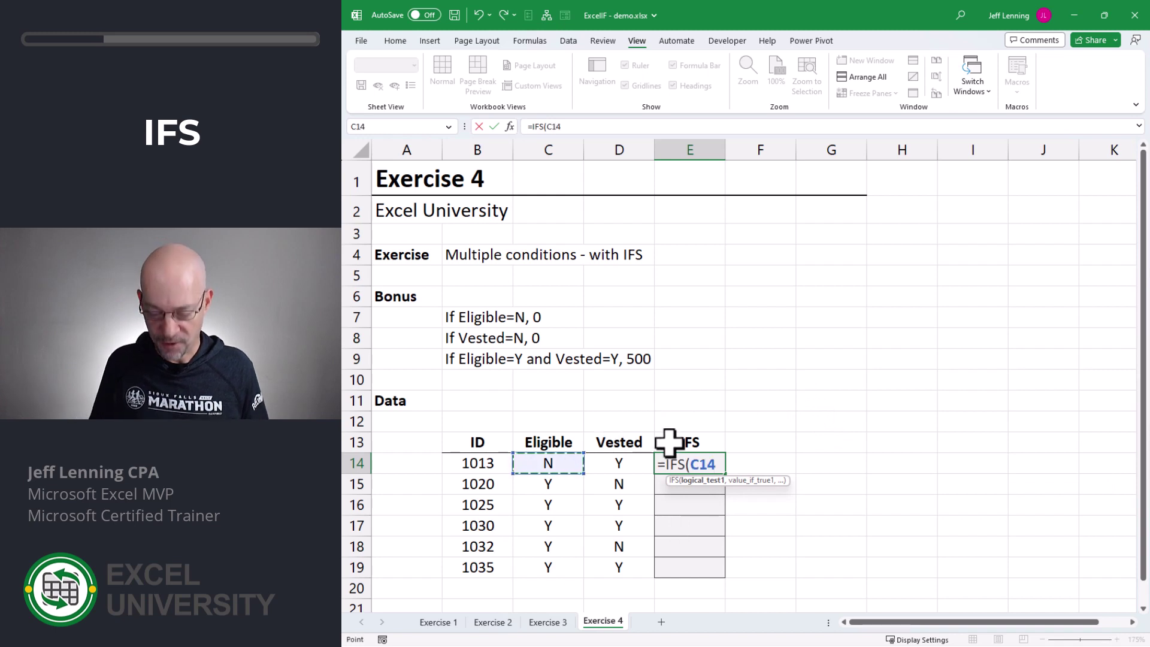
{"action": "type", "text": "=\"N\",0,"}
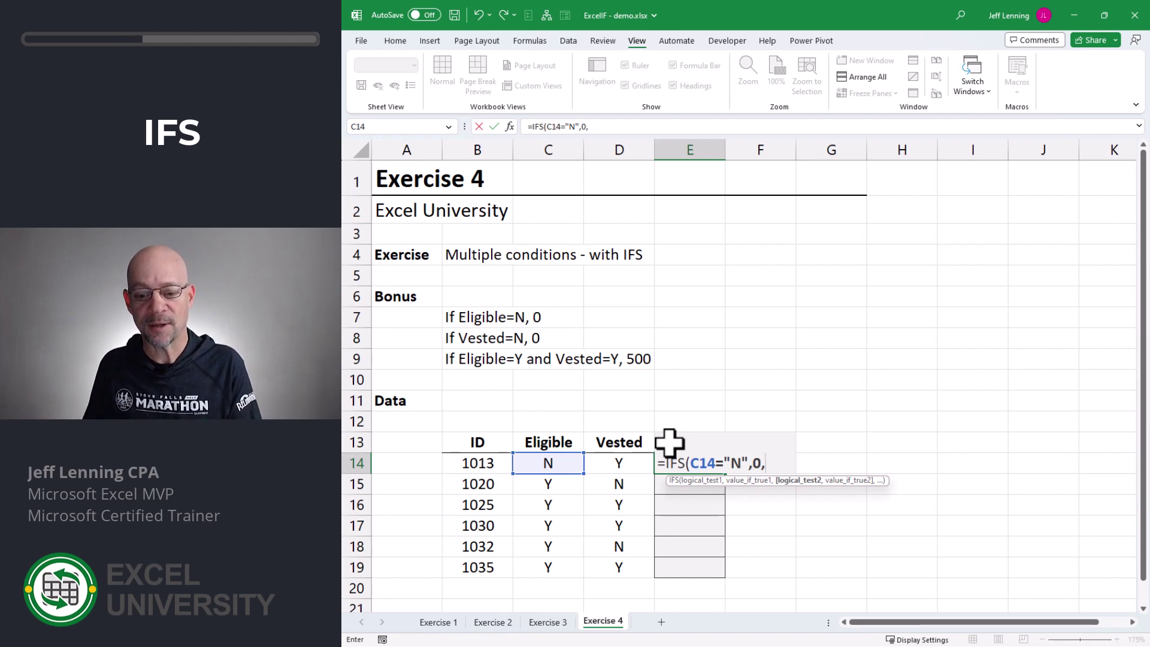
{"action": "type", "text": "=\"N\",0,"}
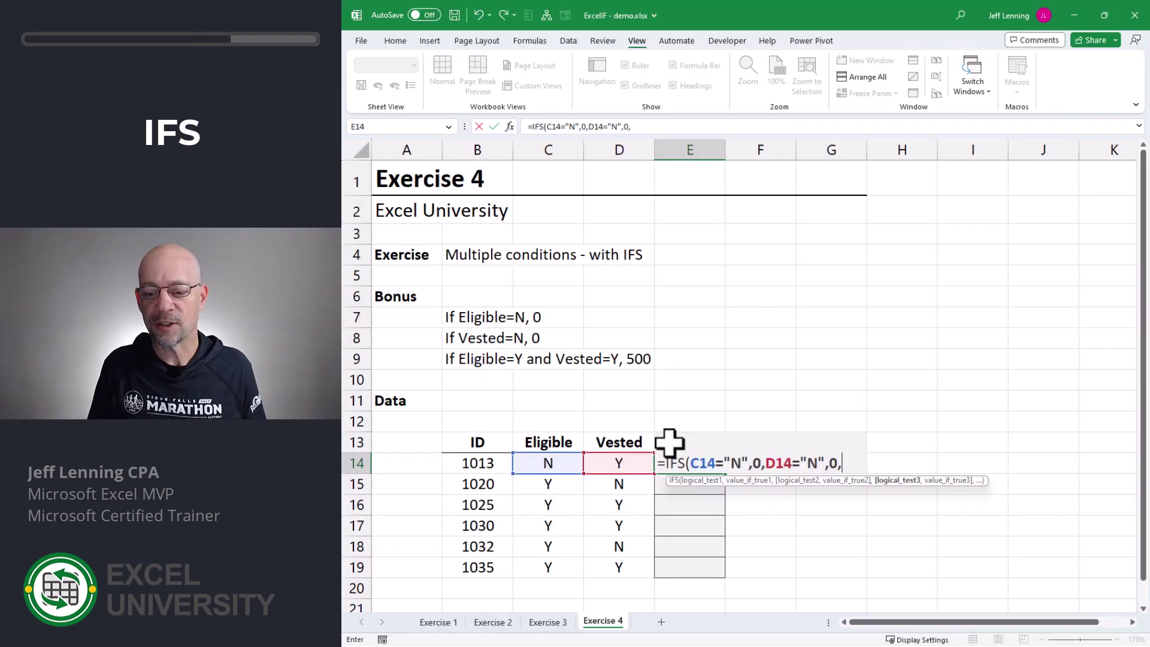
{"action": "type", "text": "true,50"}
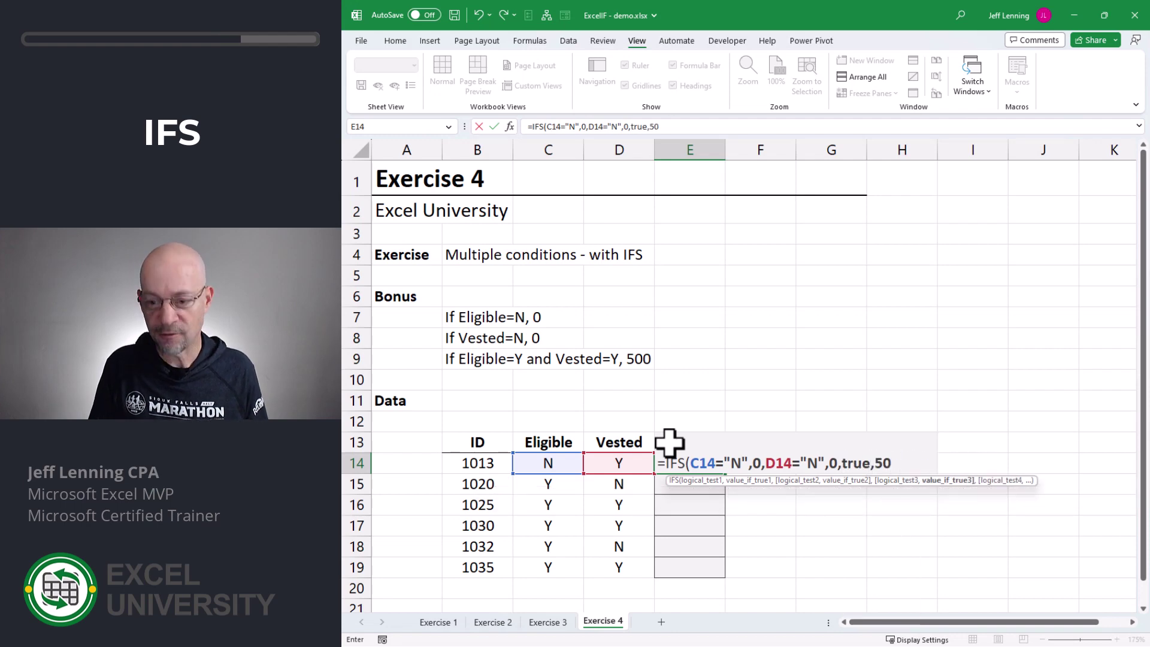
{"action": "type", "text": "0)"}
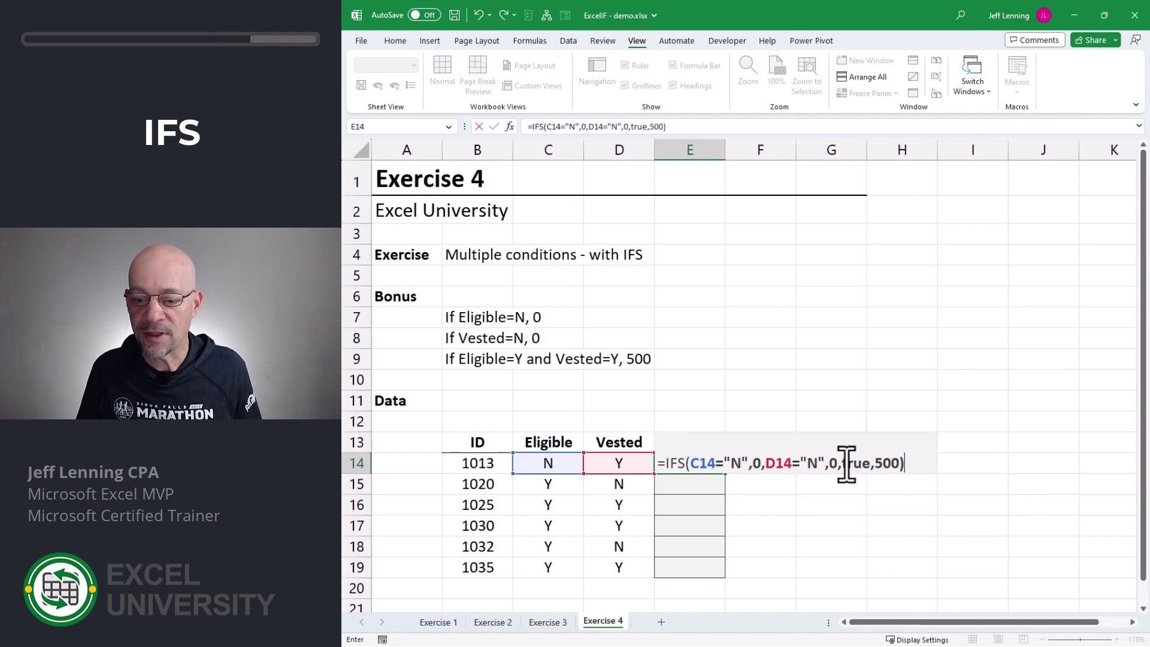
{"action": "left_click", "coordinate": [873, 463]}
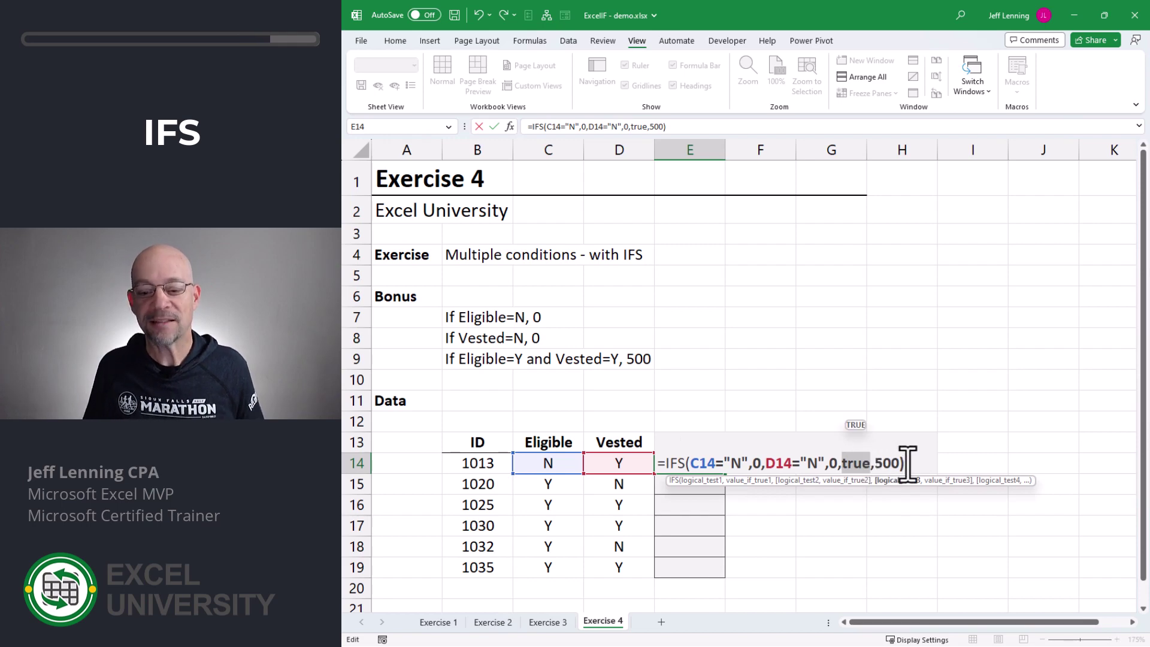
{"action": "left_click_drag", "start_coordinate": [690, 463], "coordinate": [748, 457]}
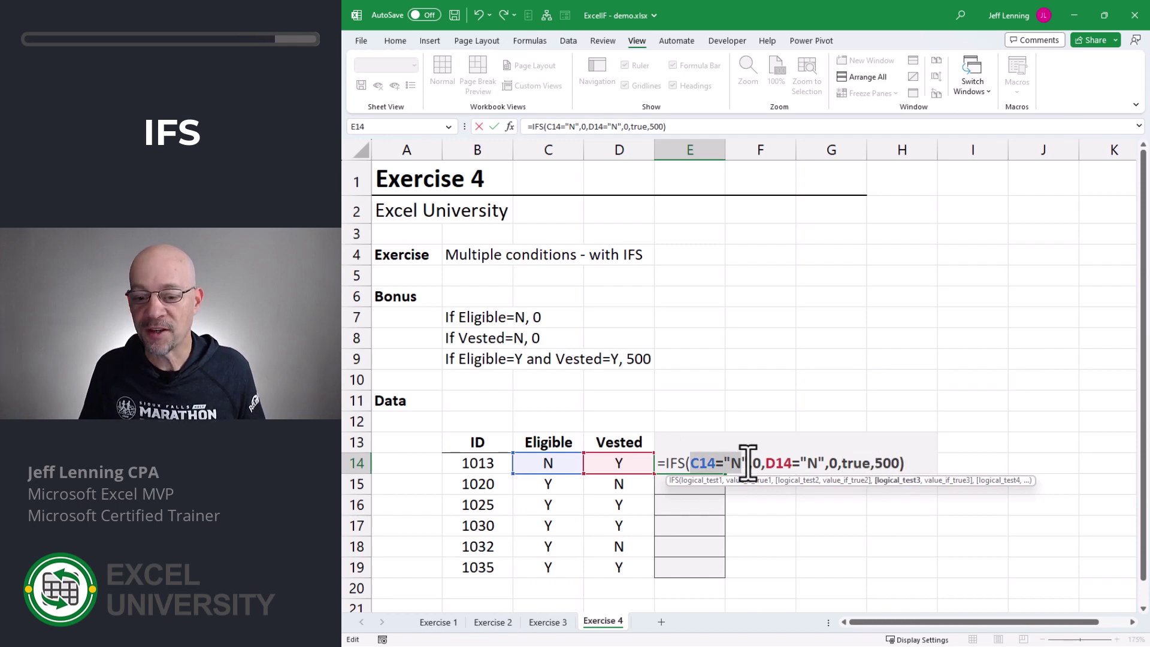
{"action": "left_click", "coordinate": [778, 463]}
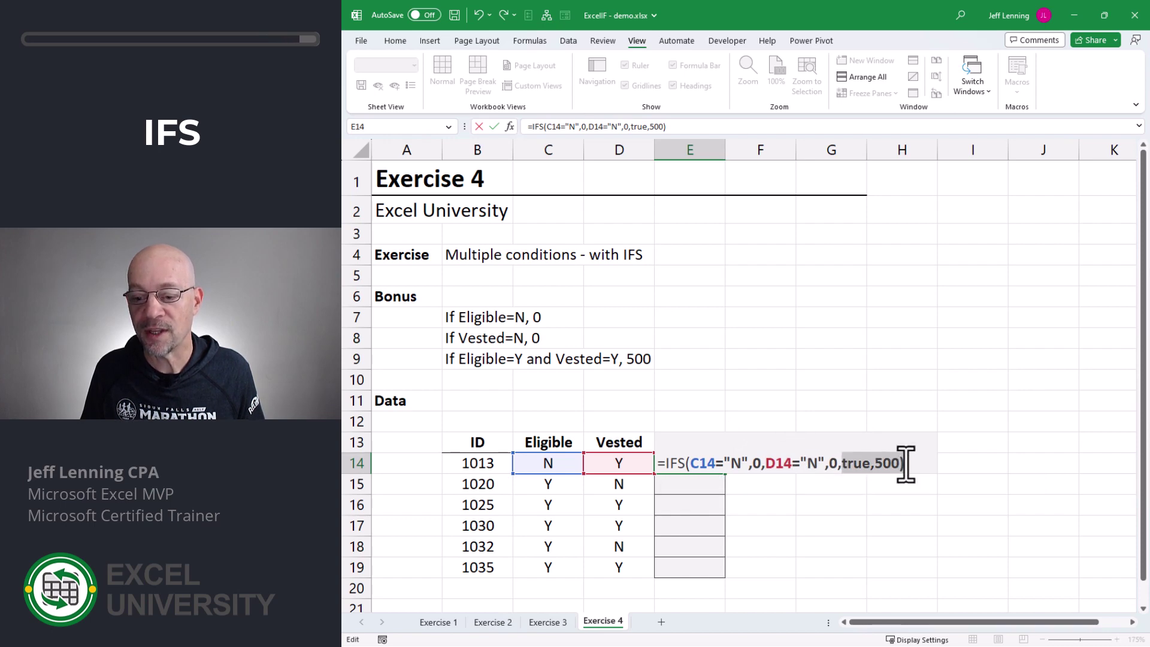
Commit the IFS formula in E14 and fill it down to E19.
{"action": "key", "text": "ctrl+Return"}
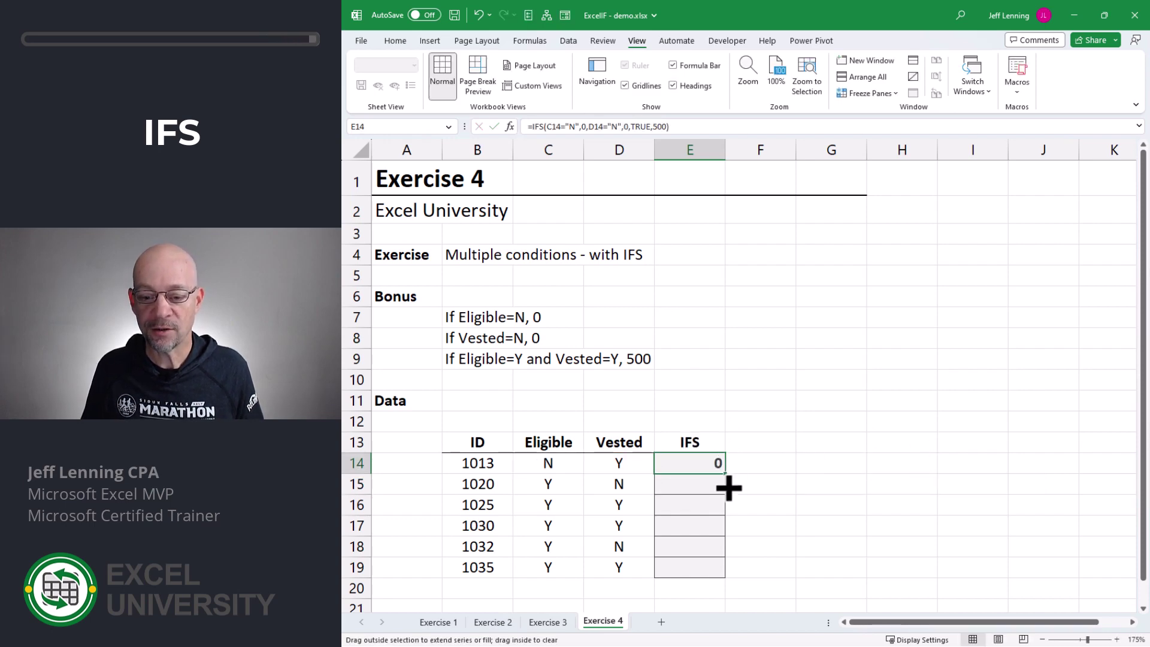
{"action": "left_click_drag", "start_coordinate": [728, 492], "coordinate": [732, 570]}
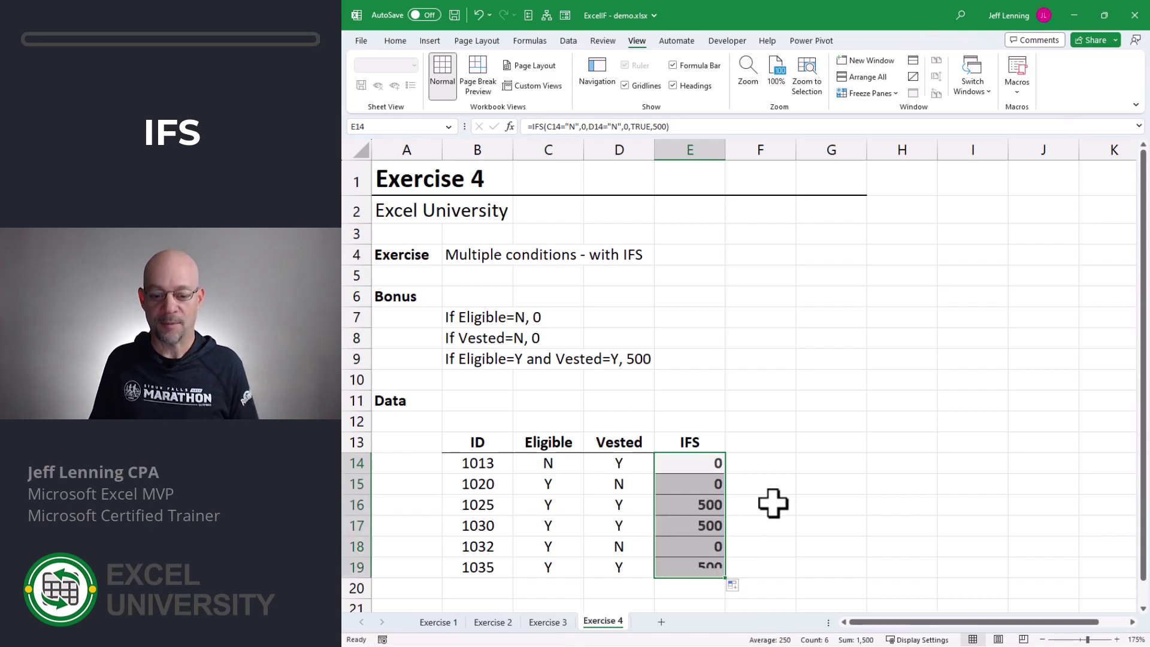